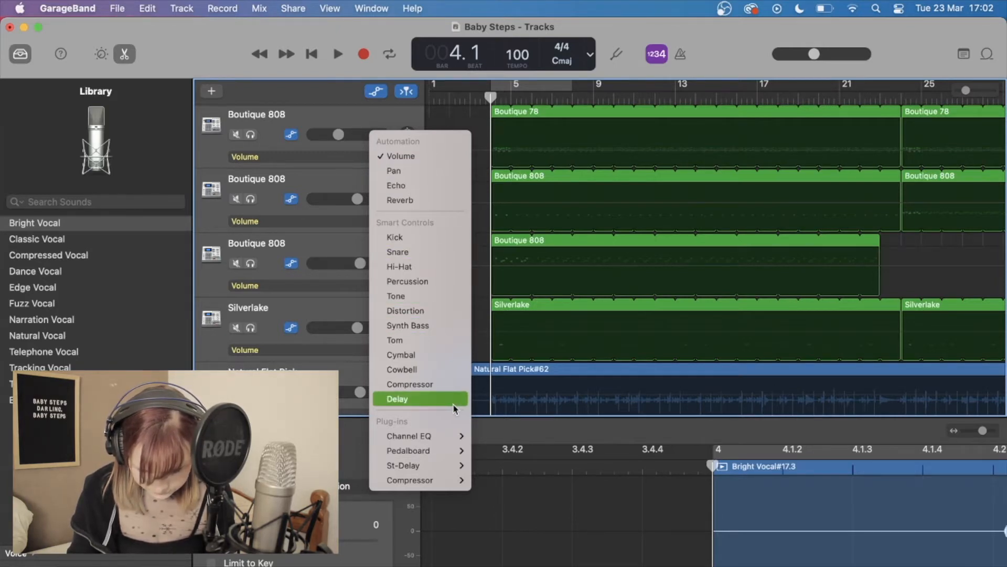
Select the first Natural Flat Pick guitar track and set its automation parameter to Bypass Channel EQ.
mouse_move(436, 439)
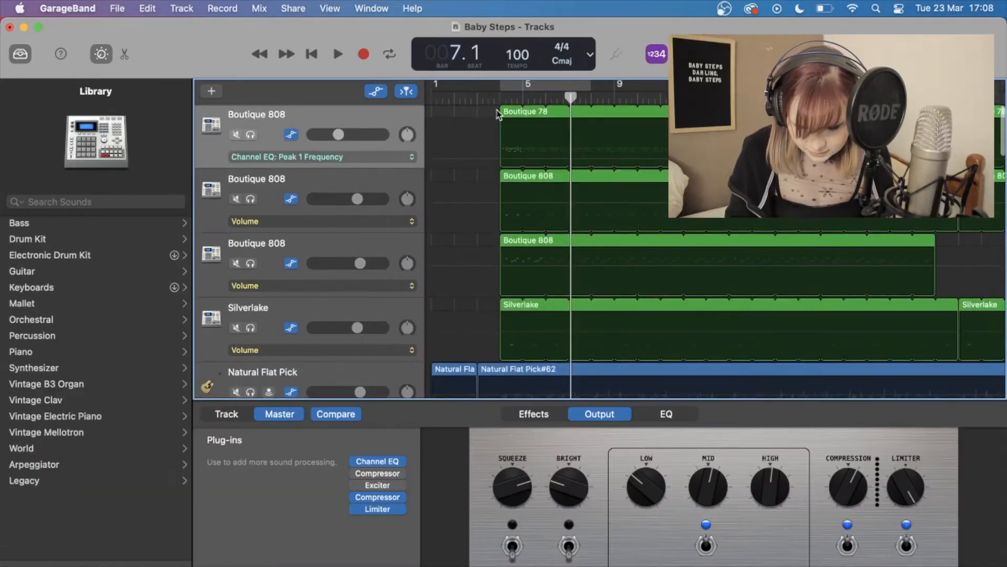
scroll(531, 212, "down", 10)
scroll(319, 225, "up", 8)
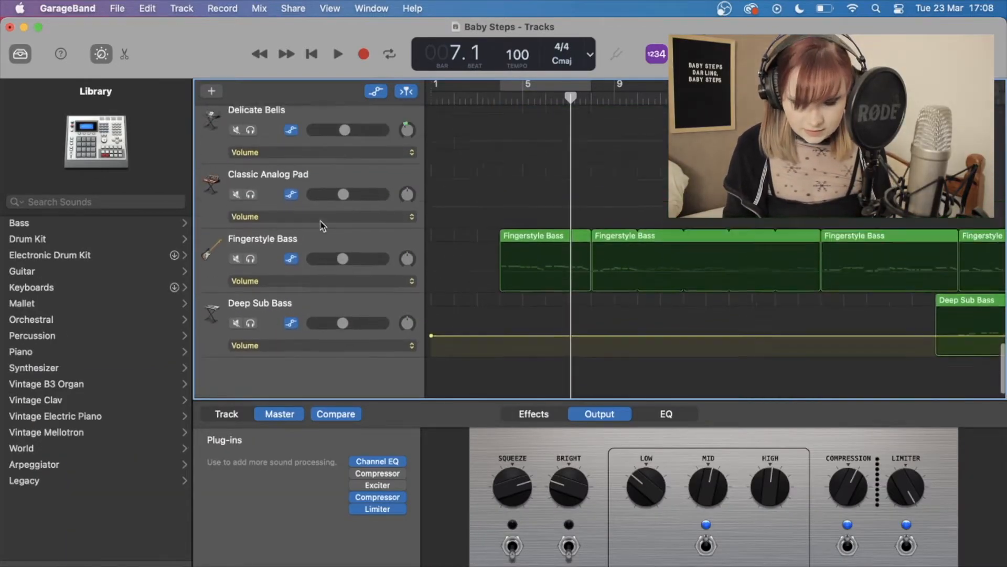
scroll(323, 226, "up", 10)
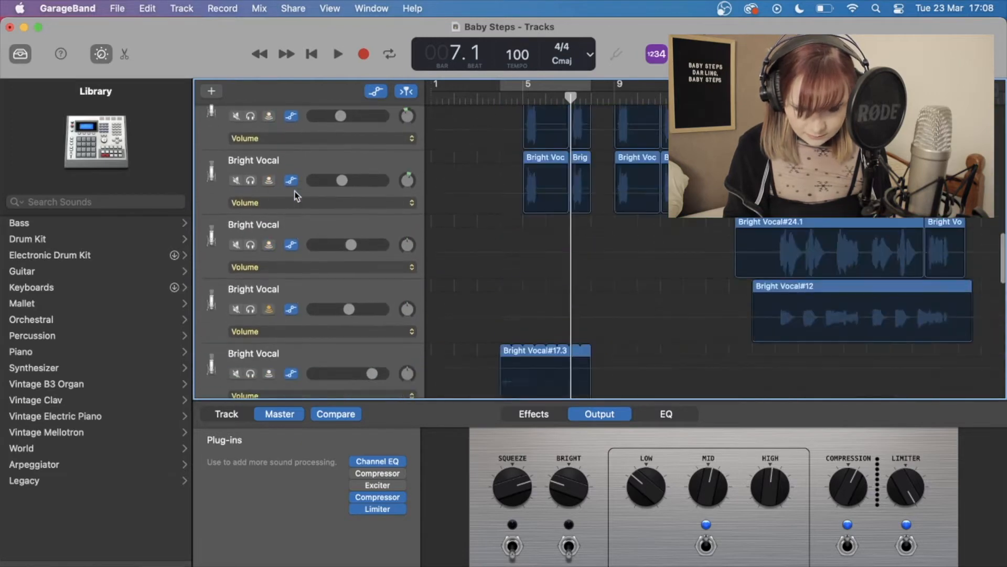
scroll(295, 195, "up", 5)
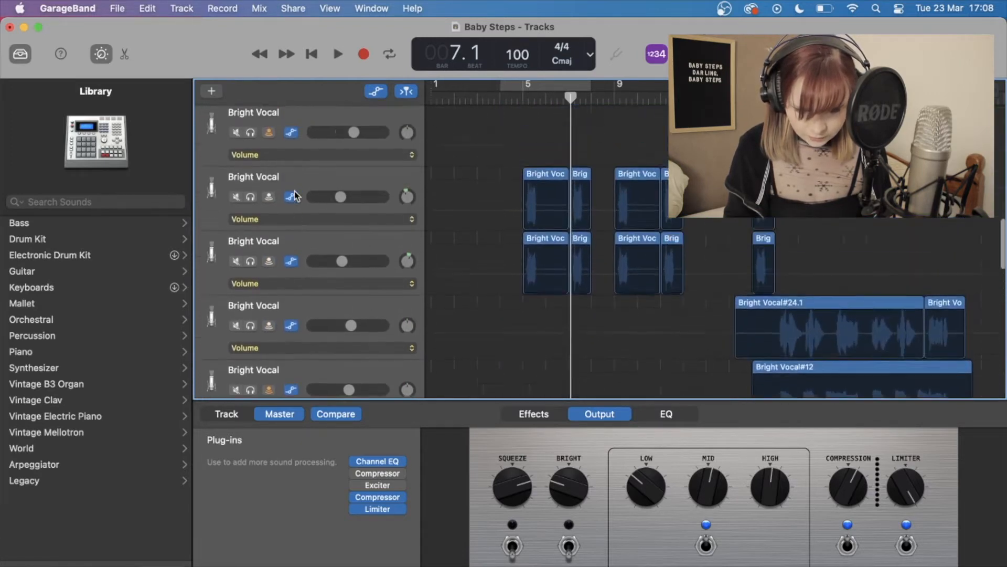
scroll(295, 196, "up", 8)
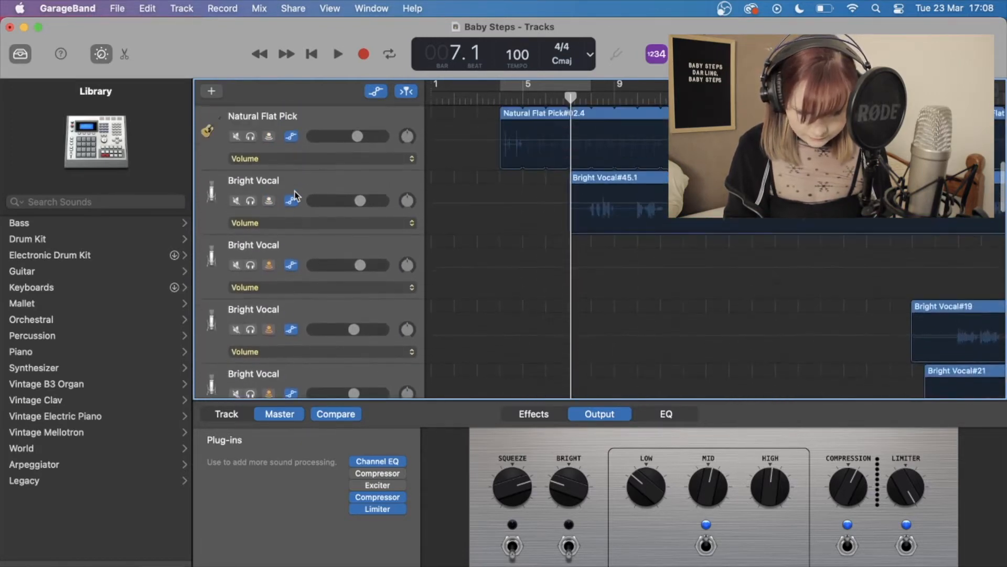
left_click(317, 180)
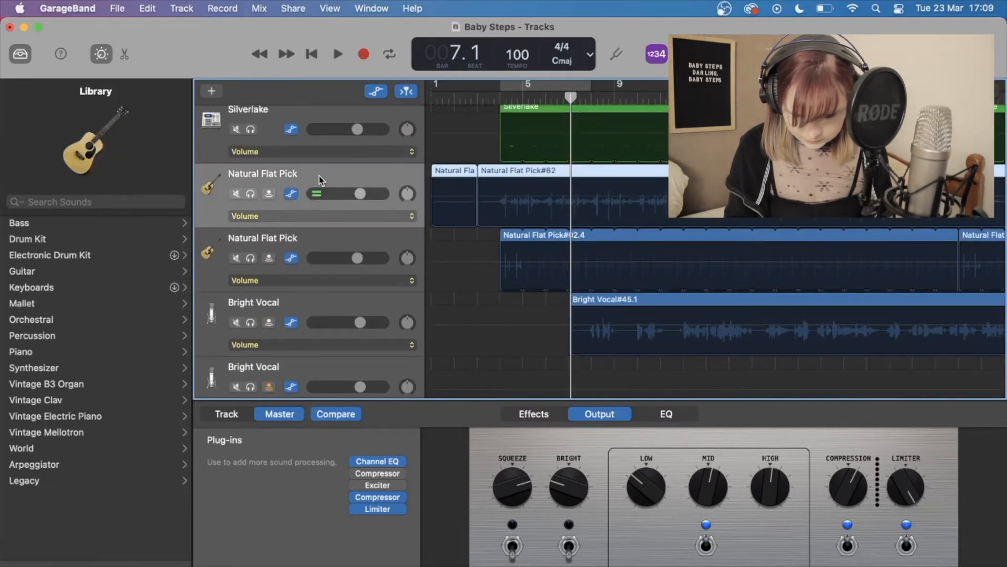
left_click(303, 214)
left_click(381, 439)
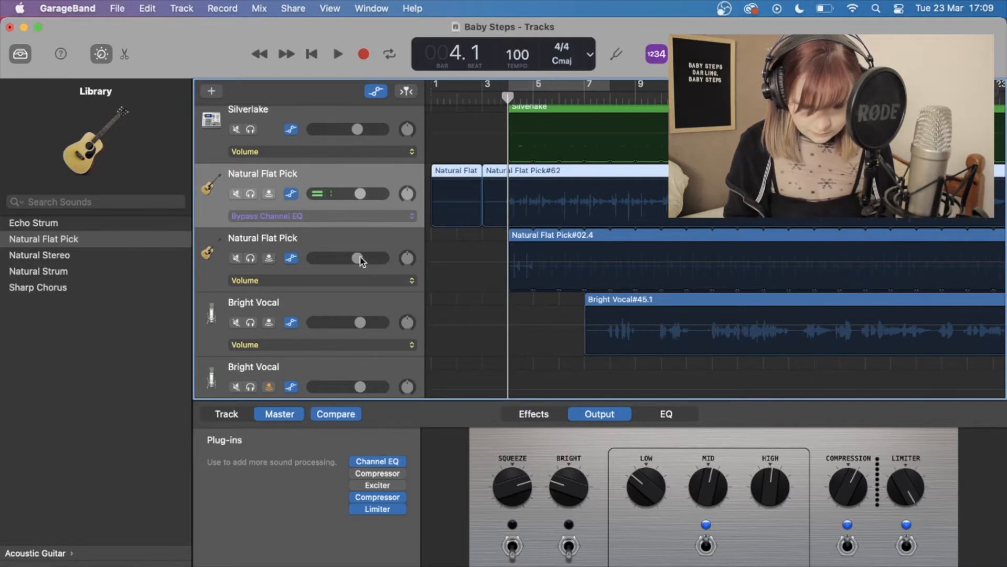
left_click(385, 216)
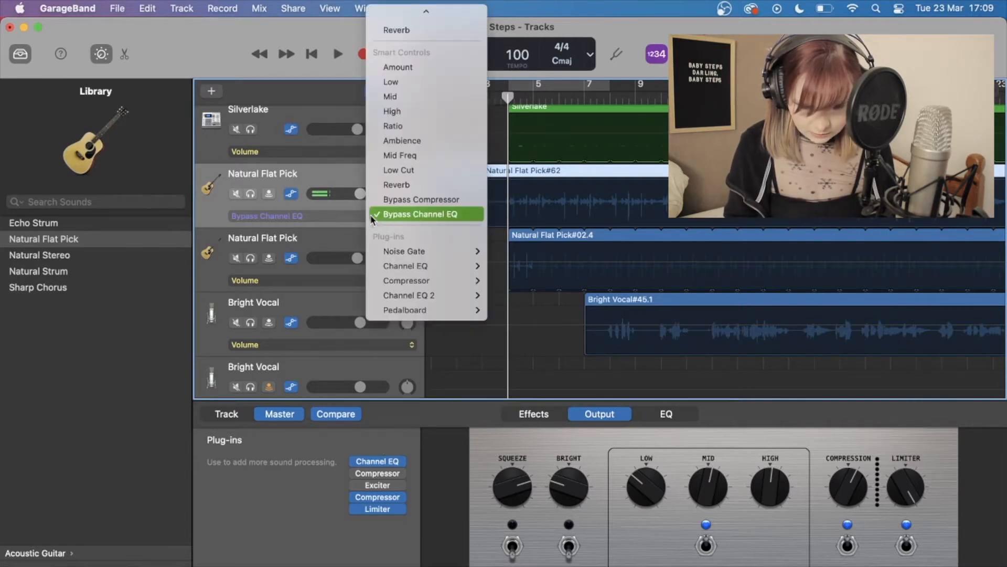
left_click(407, 214)
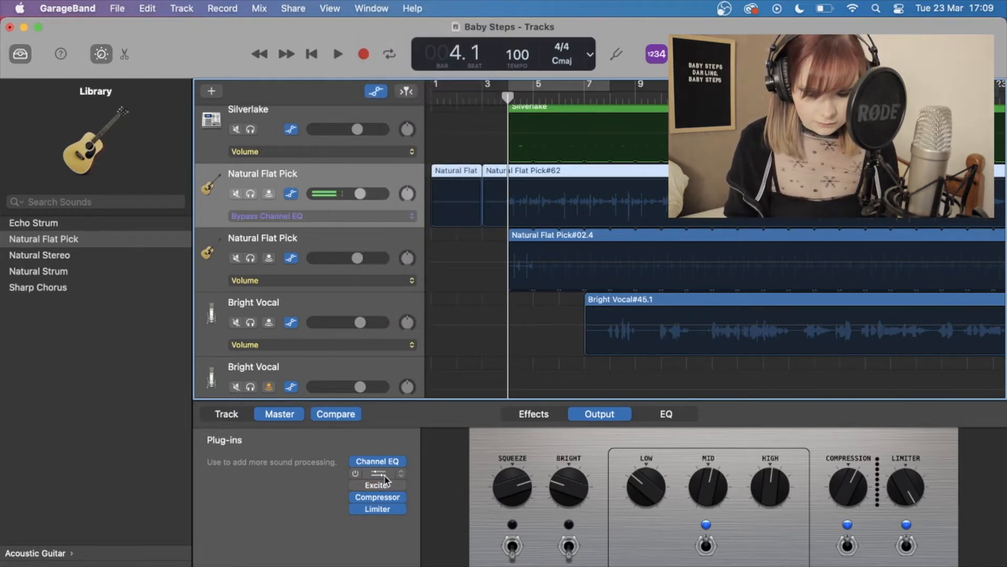
Insert a Channel EQ on the master track and move its 250 Hz band to 476 Hz at -1.2 dB during playback from bar 3.
left_click(404, 474)
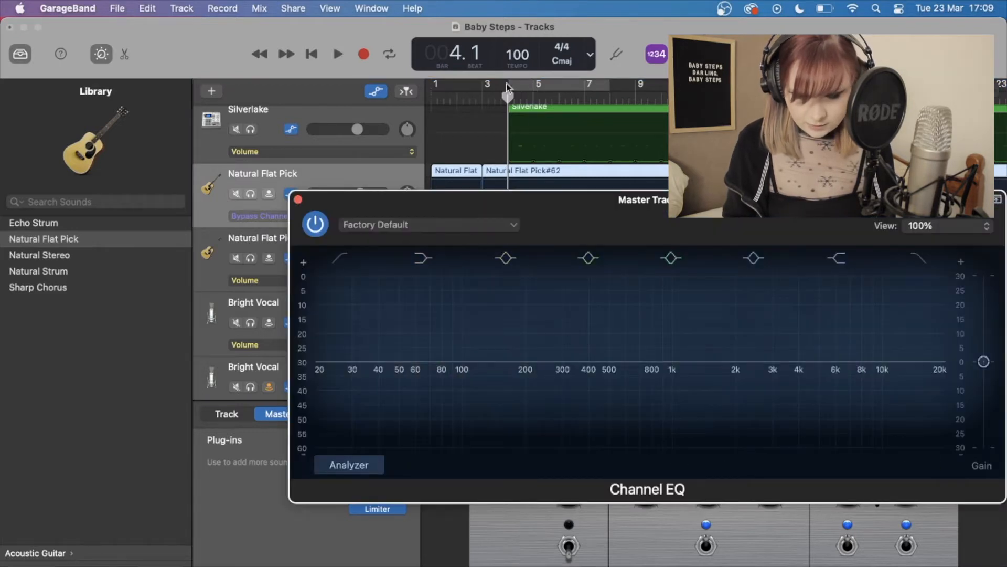
left_click_drag(507, 90, 488, 92)
key("space")
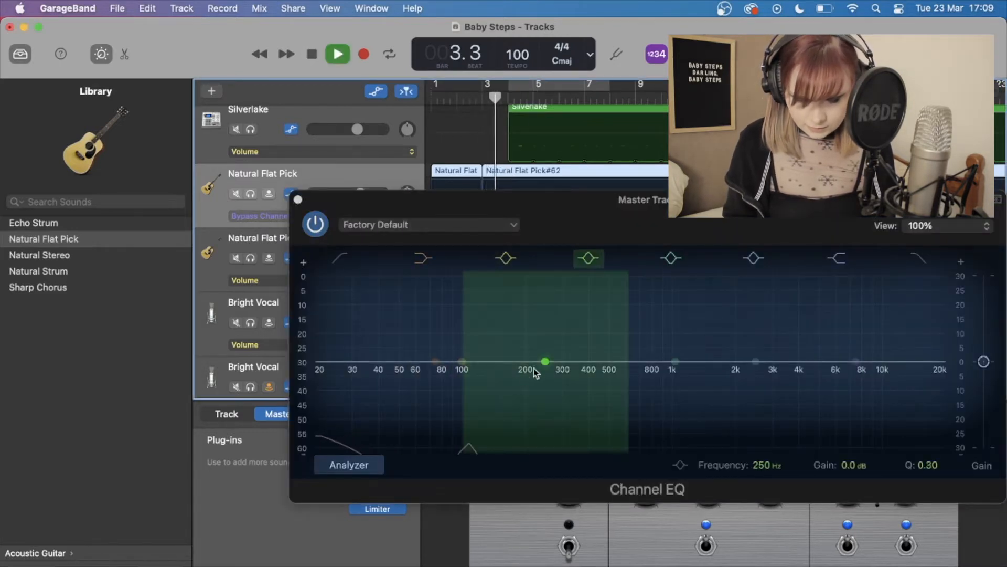
left_click_drag(546, 361, 606, 369)
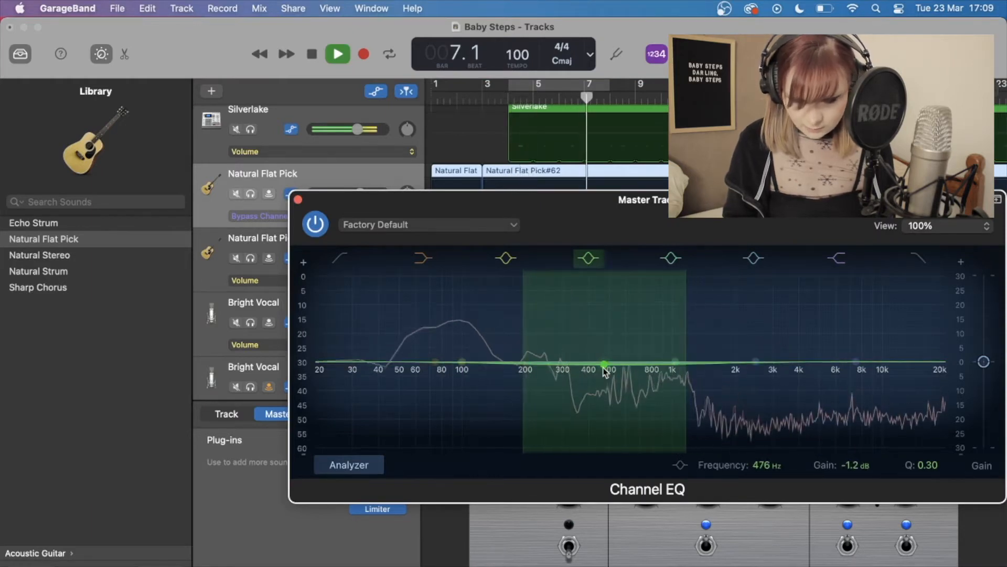
key("space")
Load the Megaphone preset in the master Channel EQ, replace it with Phone Filter Notch, and audition it from bar 3.
left_click(426, 226)
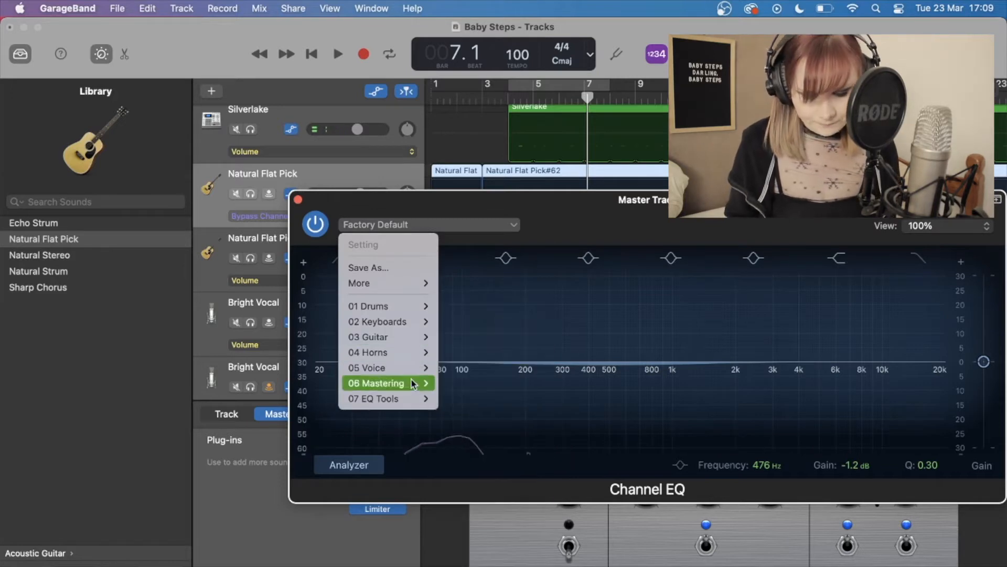
mouse_move(411, 399)
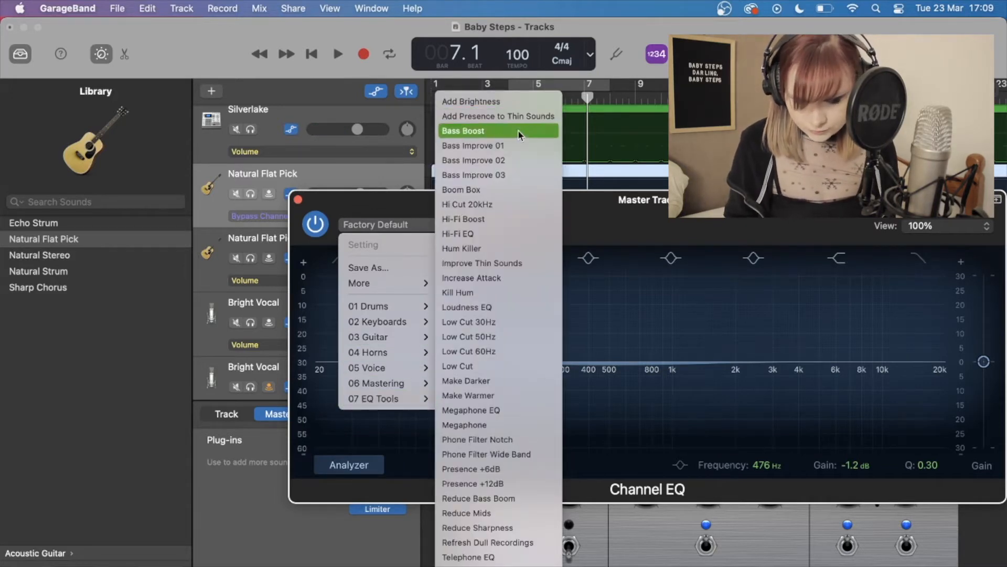
left_click(526, 425)
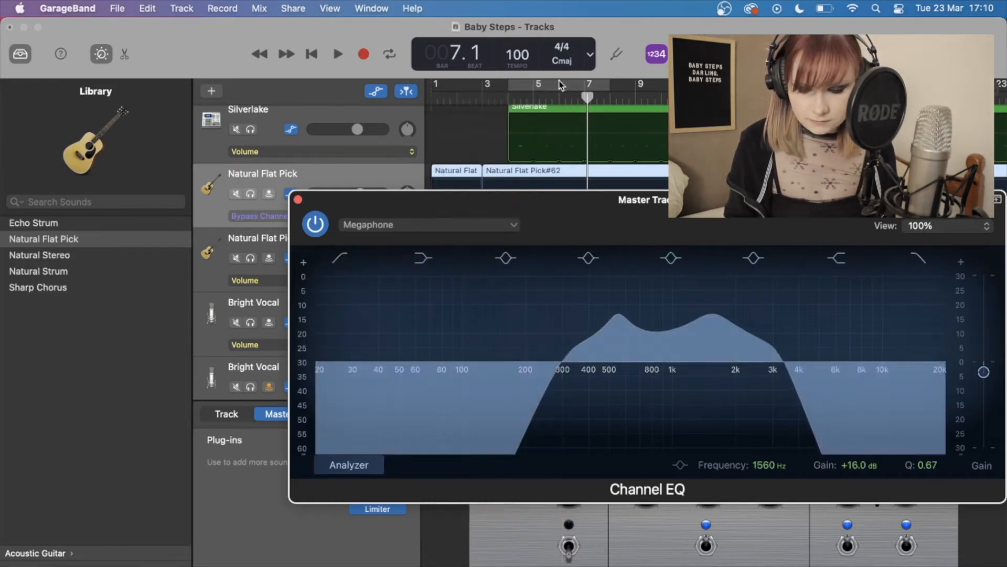
left_click(515, 100)
key("space")
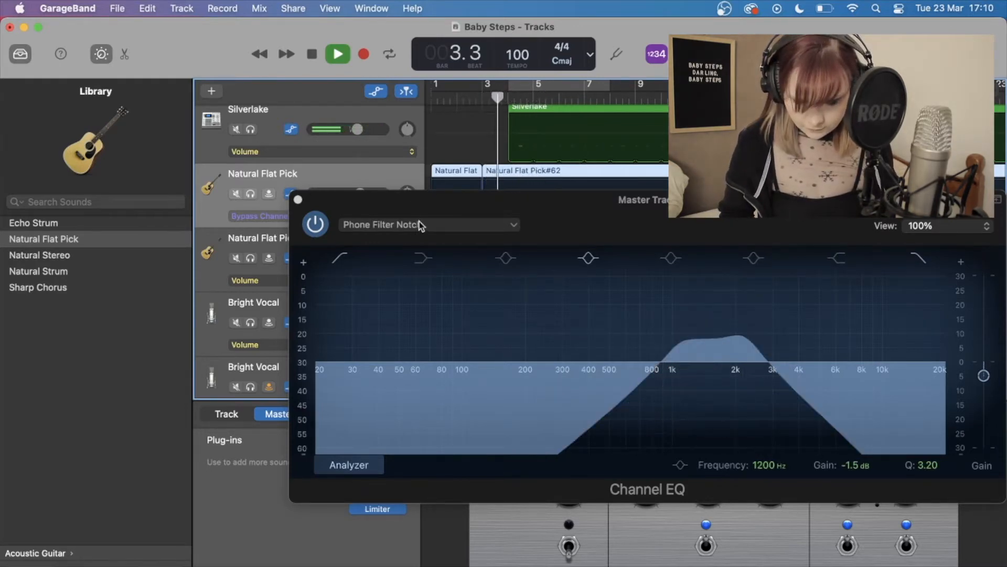
left_click(425, 229)
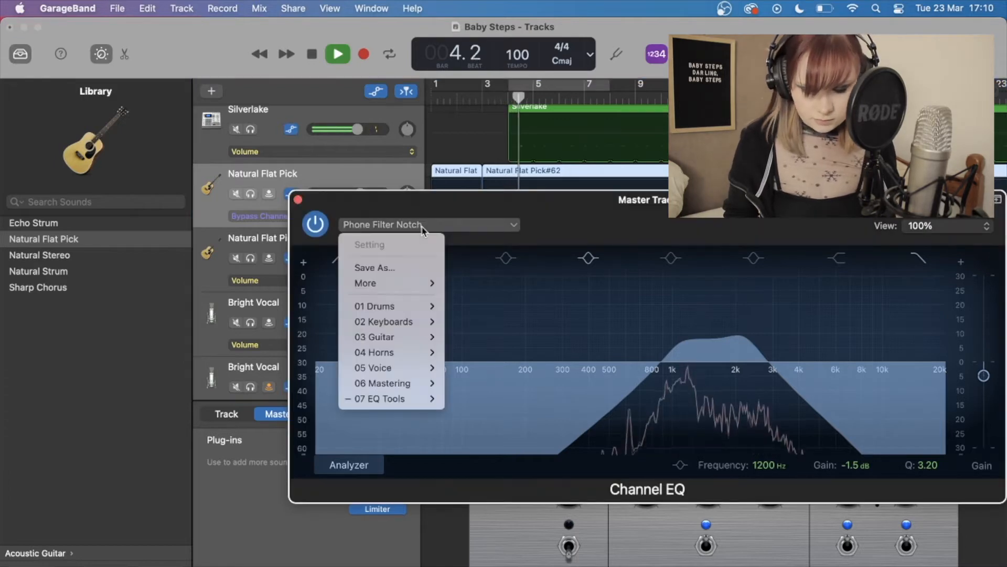
mouse_move(390, 395)
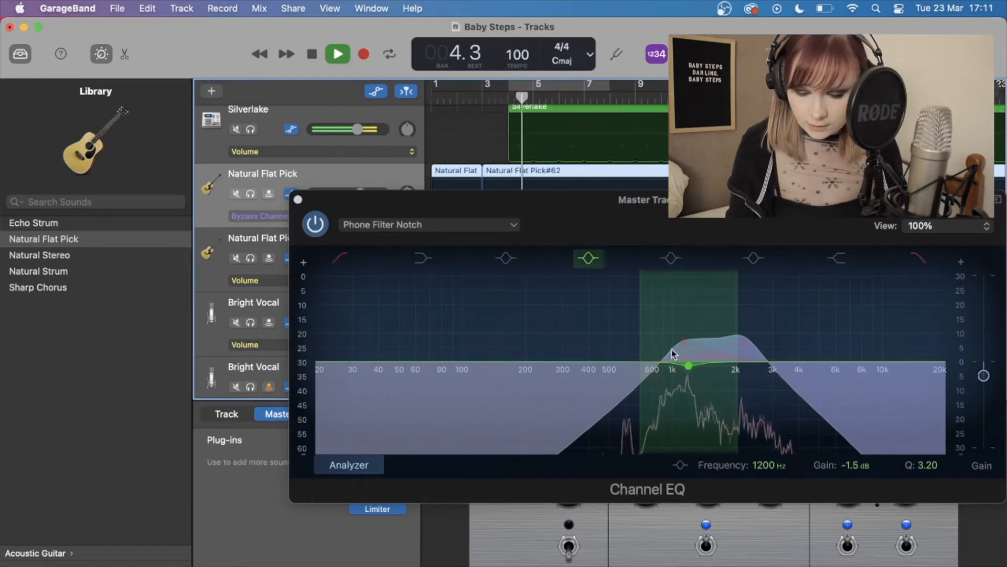
Reshape the master EQ by lowering the low-cut frequency, setting the high cut to 2240 Hz with Q 2.30, and raising the 1200 Hz band.
left_click(685, 342)
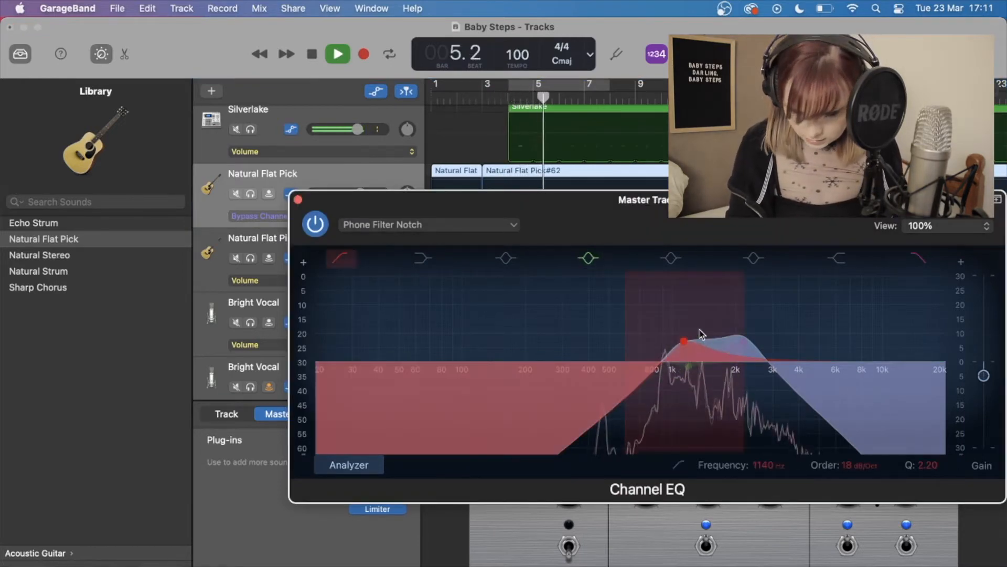
left_click_drag(684, 342, 639, 339)
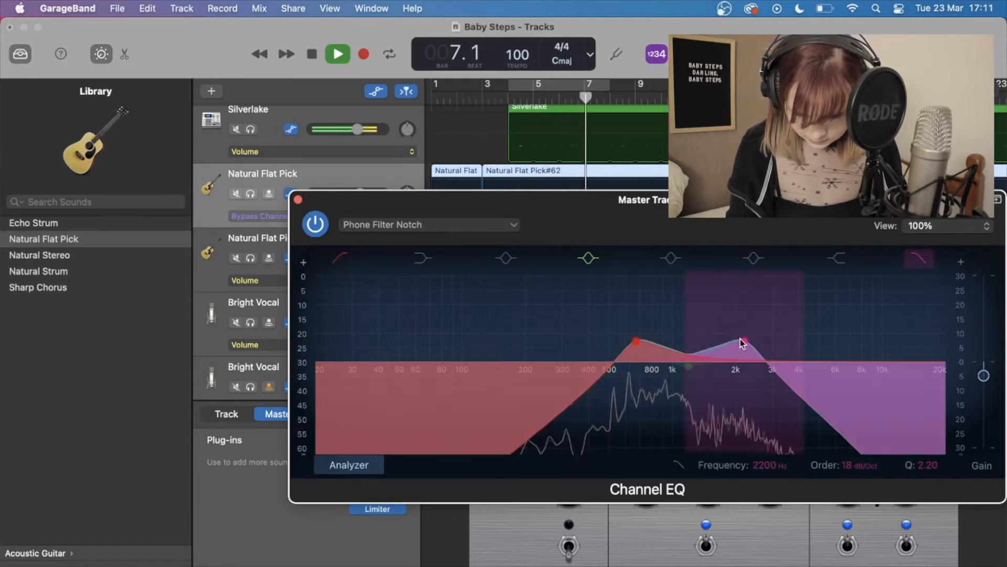
mouse_move(737, 342)
left_mouse_down()
mouse_move(720, 332)
mouse_move(745, 340)
left_mouse_up()
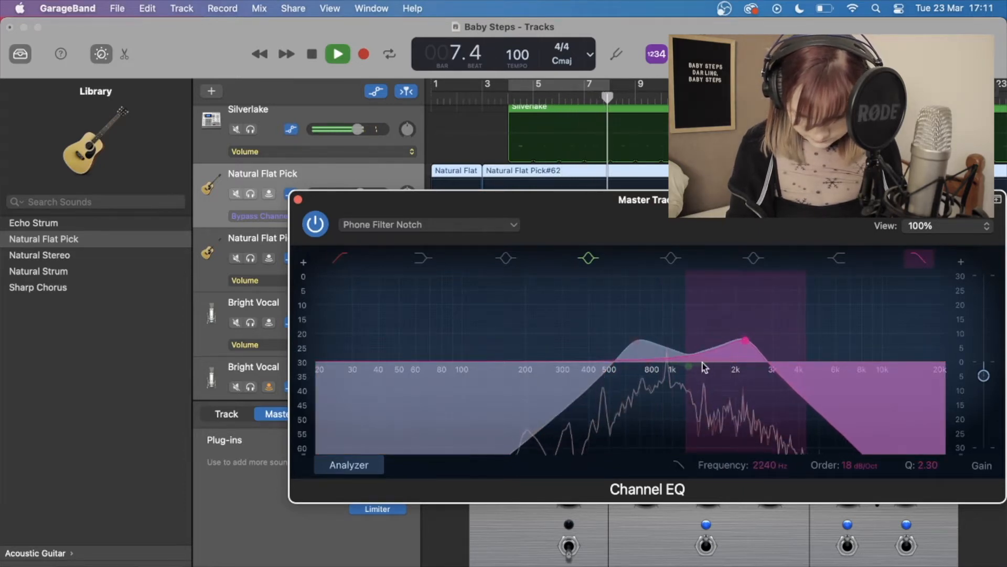
left_click_drag(690, 368, 688, 344)
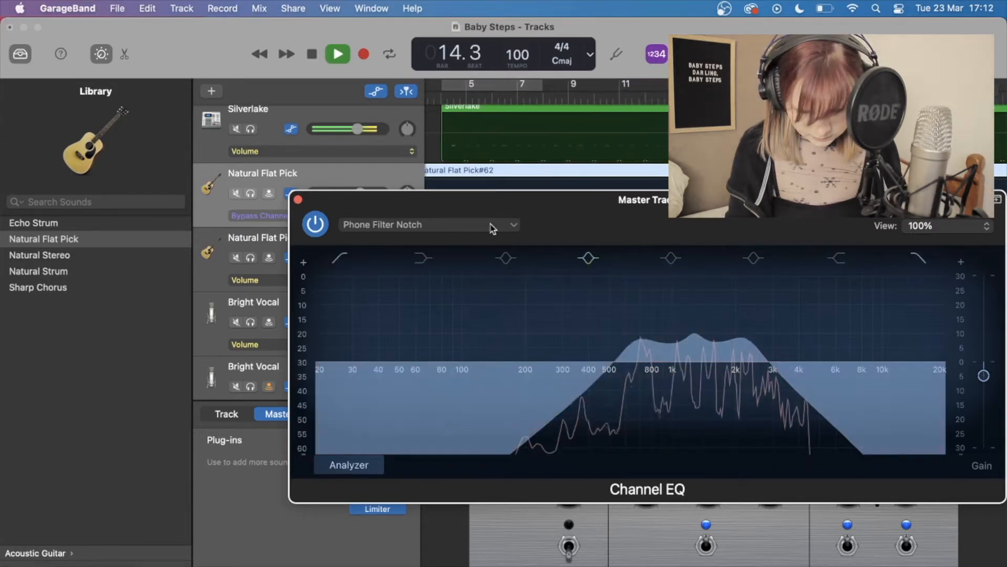
left_click_drag(482, 202, 507, 220)
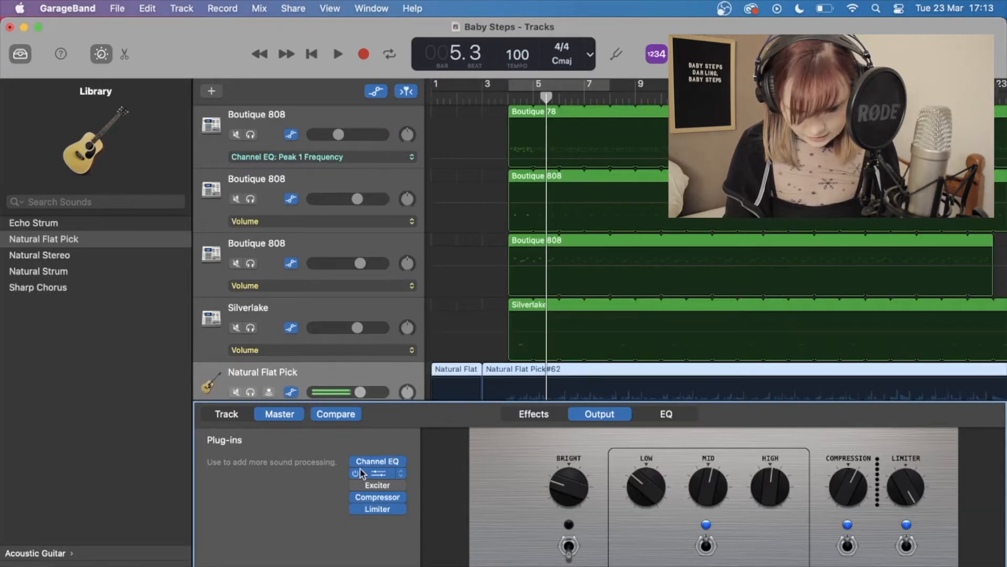
Add a Channel EQ after the Pedalboard on the Natural Flat Pick guitar track and load the Phone Filter Notch preset.
left_click(223, 415)
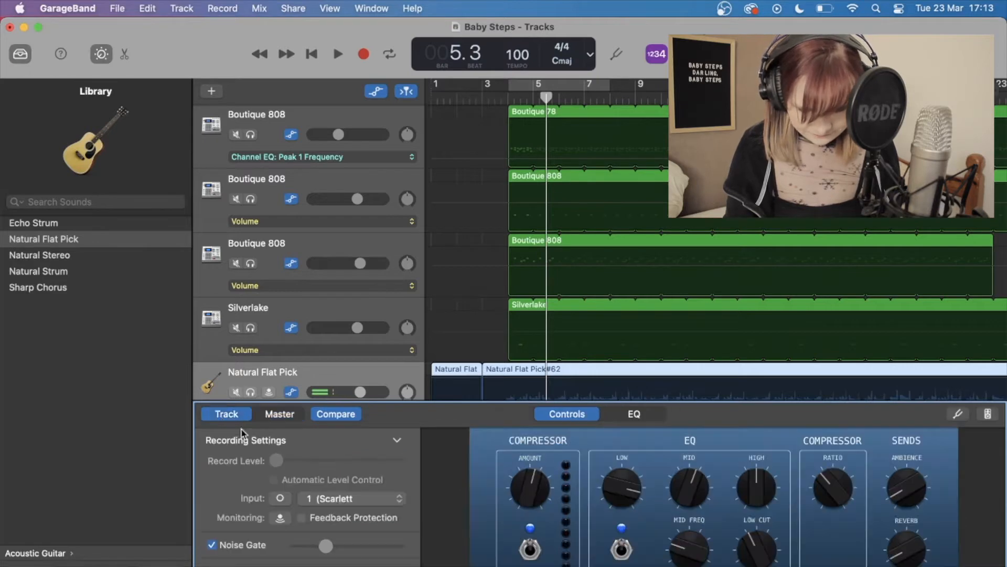
scroll(322, 507, "down", 5)
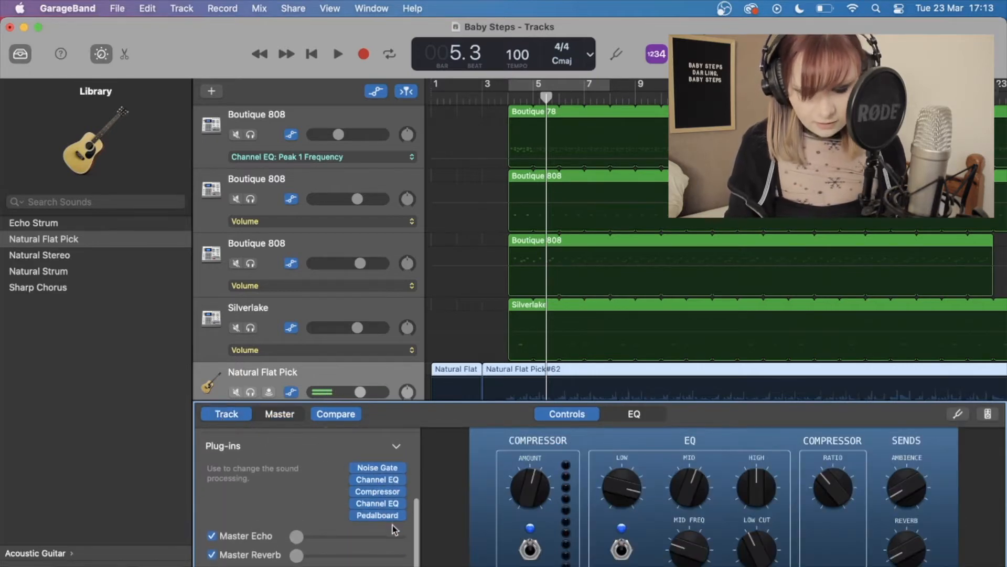
left_click(367, 479)
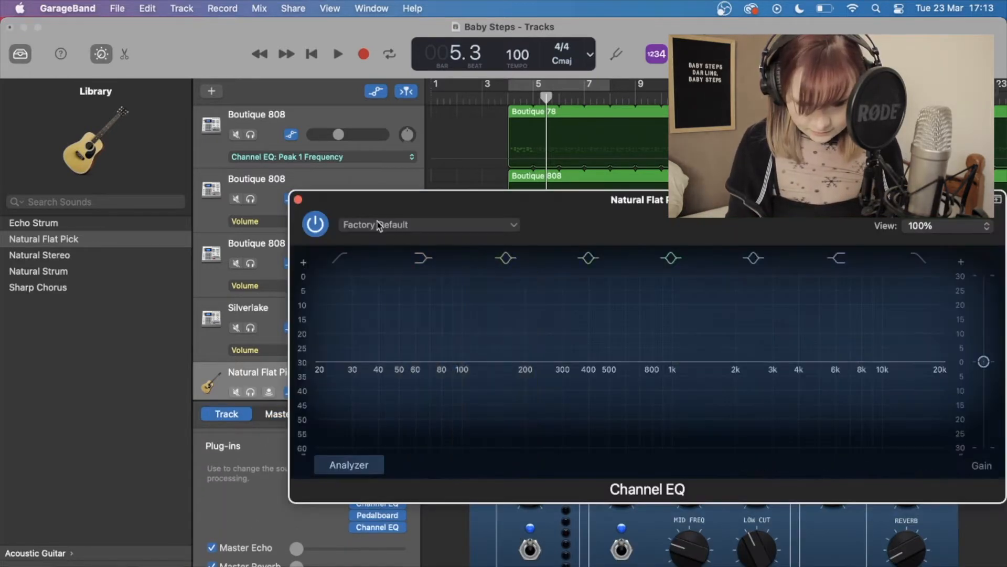
left_click(377, 225)
mouse_move(404, 400)
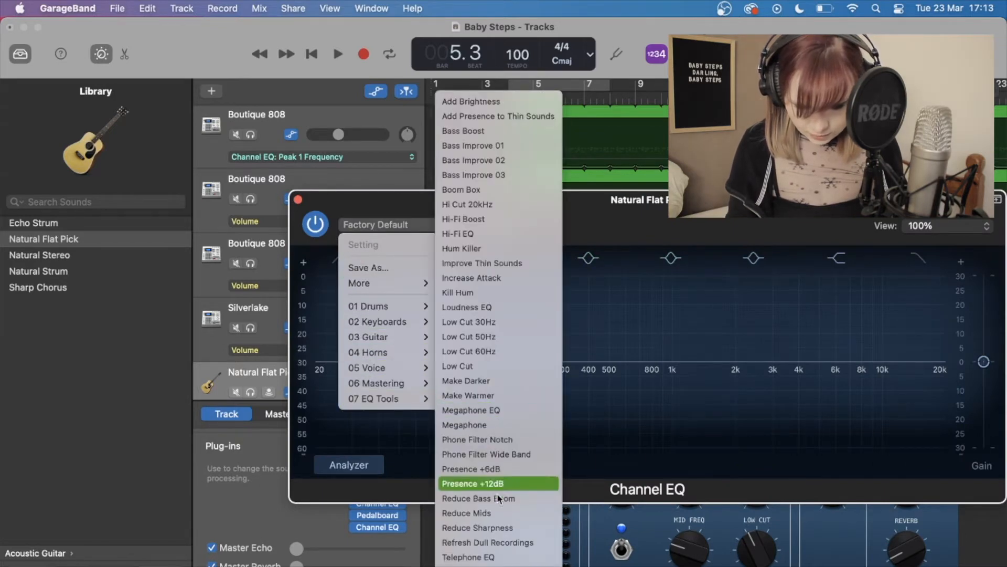
left_click(511, 440)
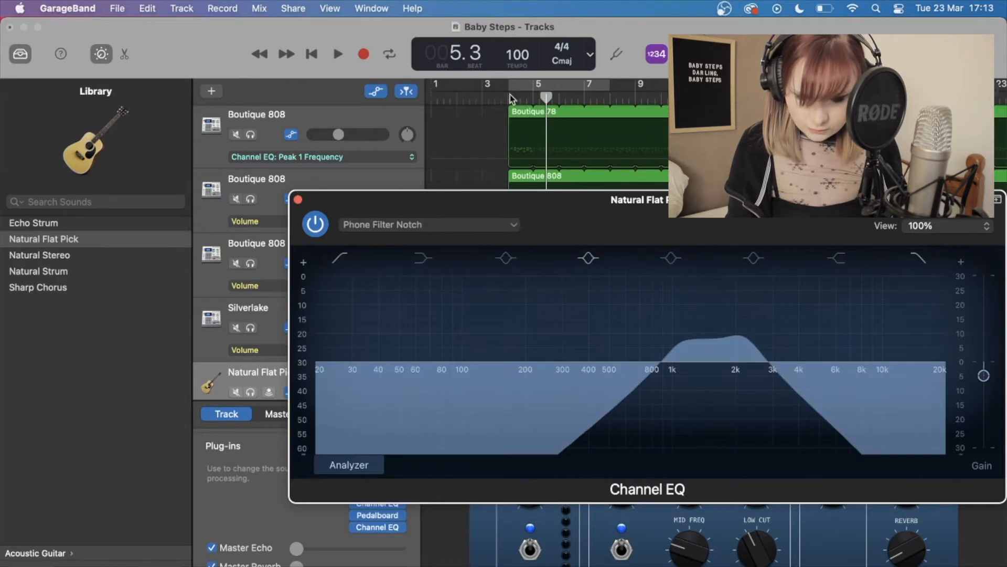
Play the song from bar 4 and solo the Natural Flat Pick guitar track.
left_click(509, 97)
key("space")
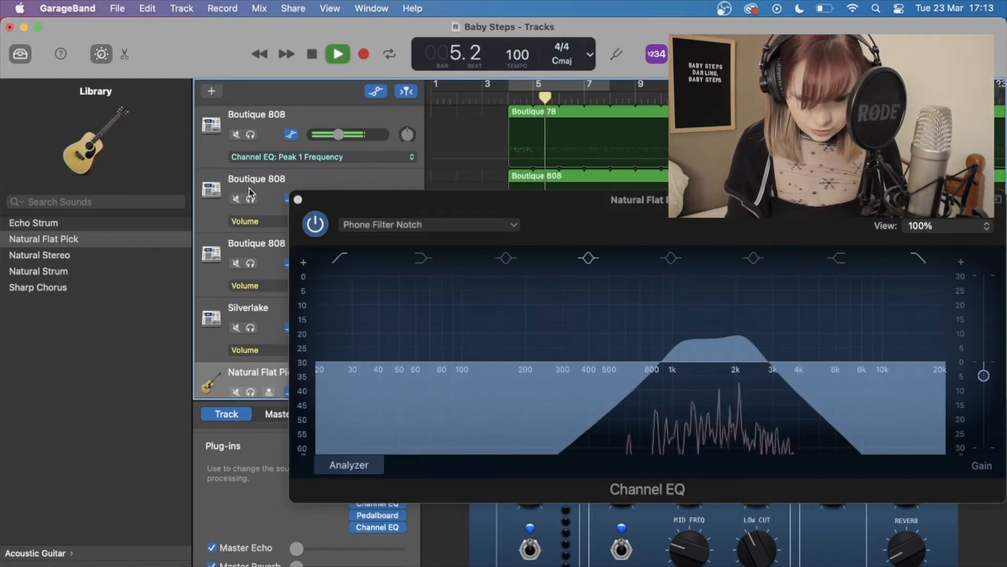
key("s")
scroll(250, 184, "down", 5)
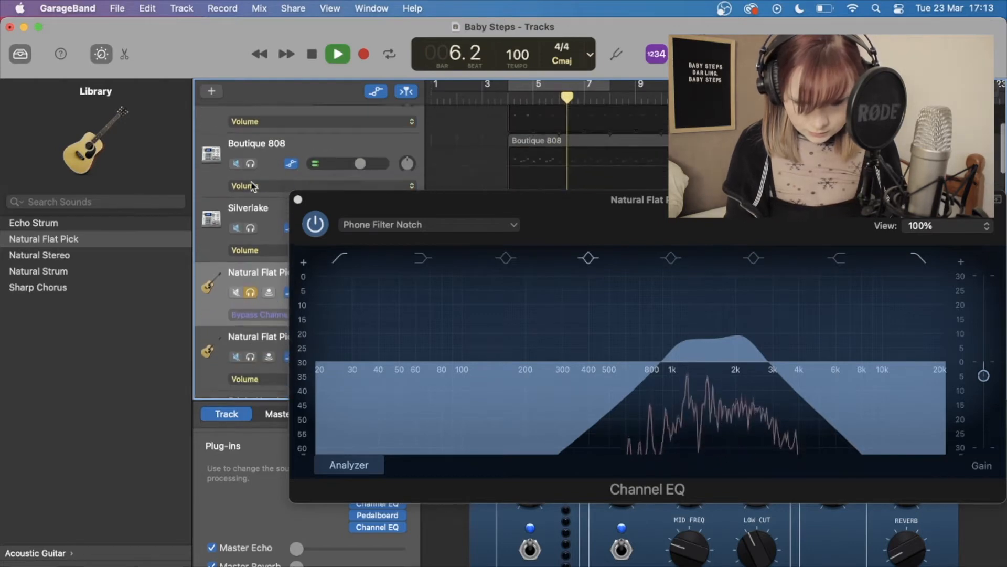
Lower the guitar EQ's low cut to about 800 Hz and raise its 1200 Hz band, check it in playback, and close the EQ.
left_click_drag(685, 353, 698, 383)
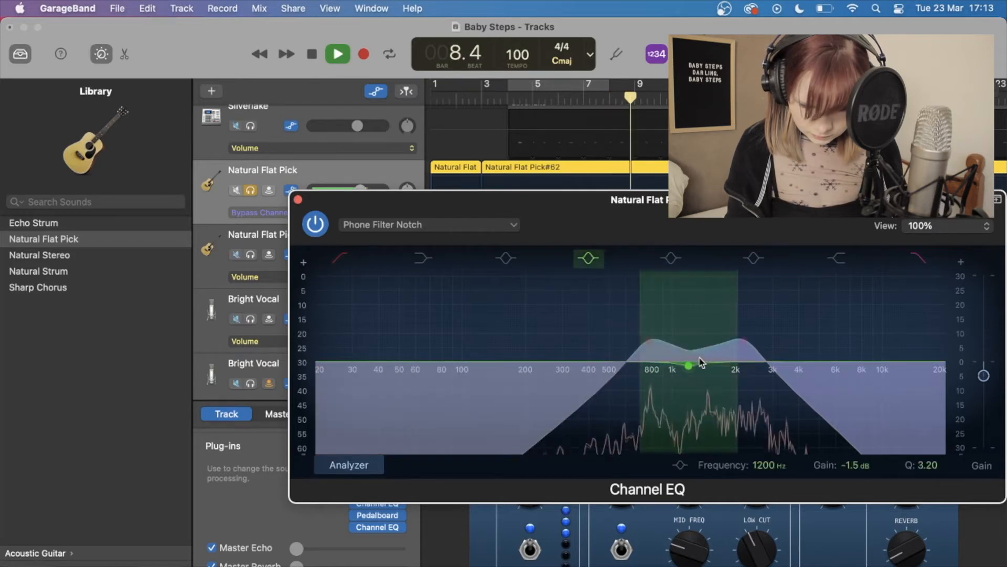
left_click_drag(701, 362, 709, 335)
key("space")
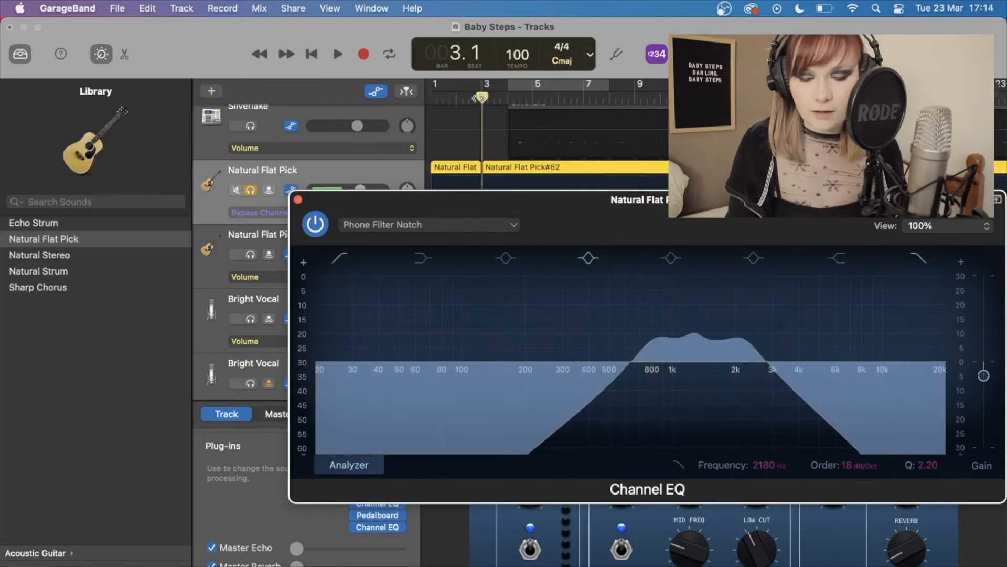
key("space")
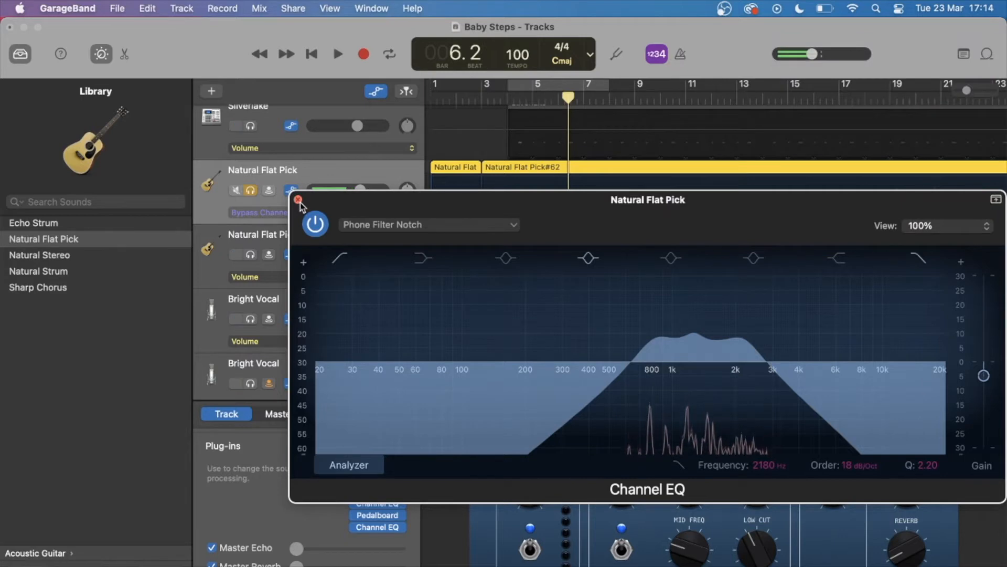
left_click(297, 199)
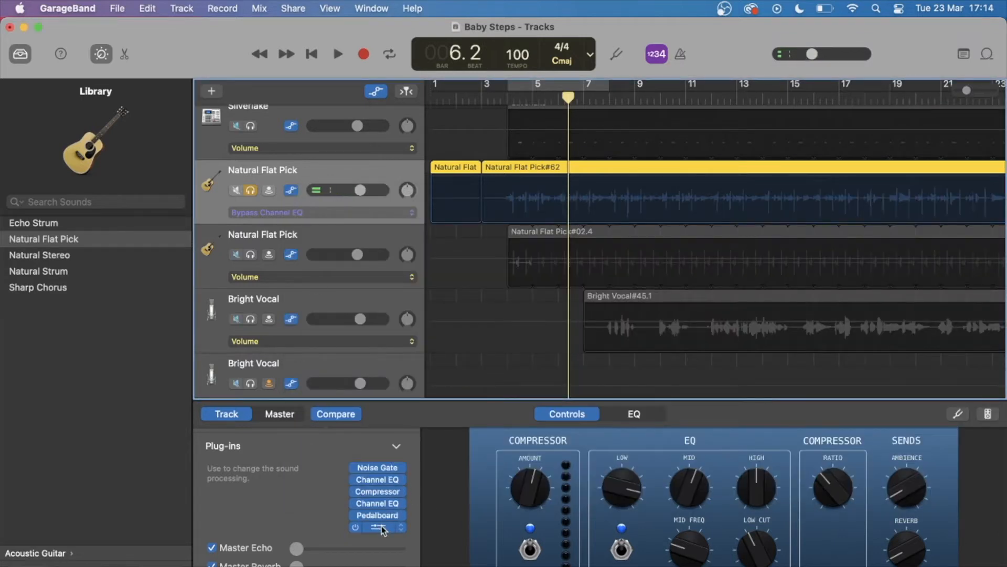
left_click_drag(384, 530, 404, 358)
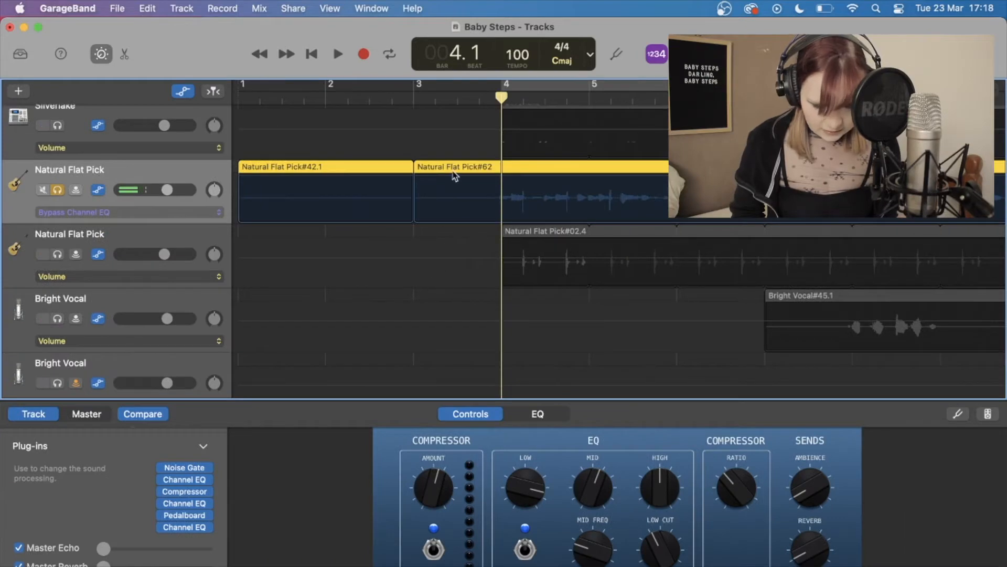
Play the soloed Natural Flat Pick guitar track from bar 3 and stop playback in bar 4.
left_click(411, 96)
key("space")
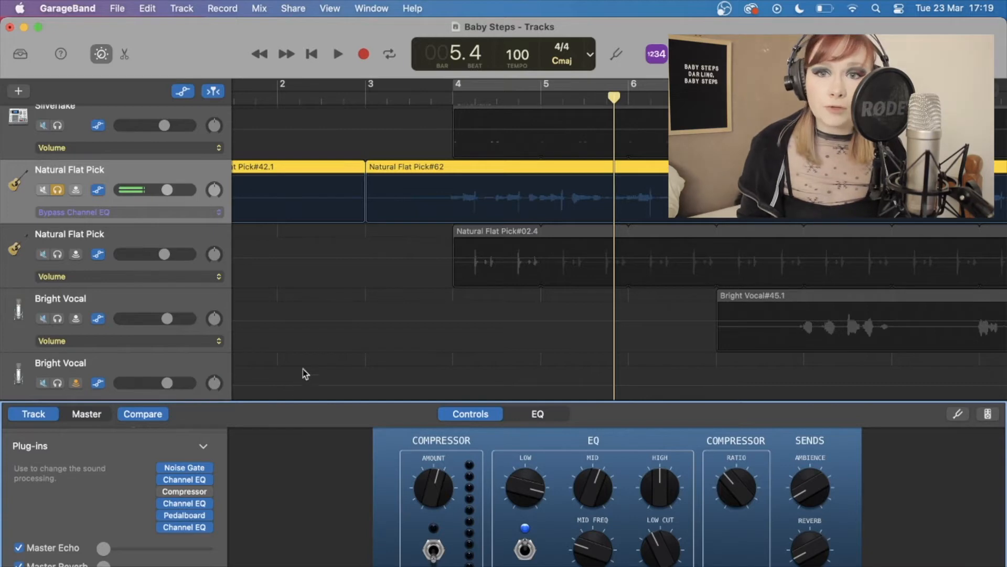
double_click(411, 97)
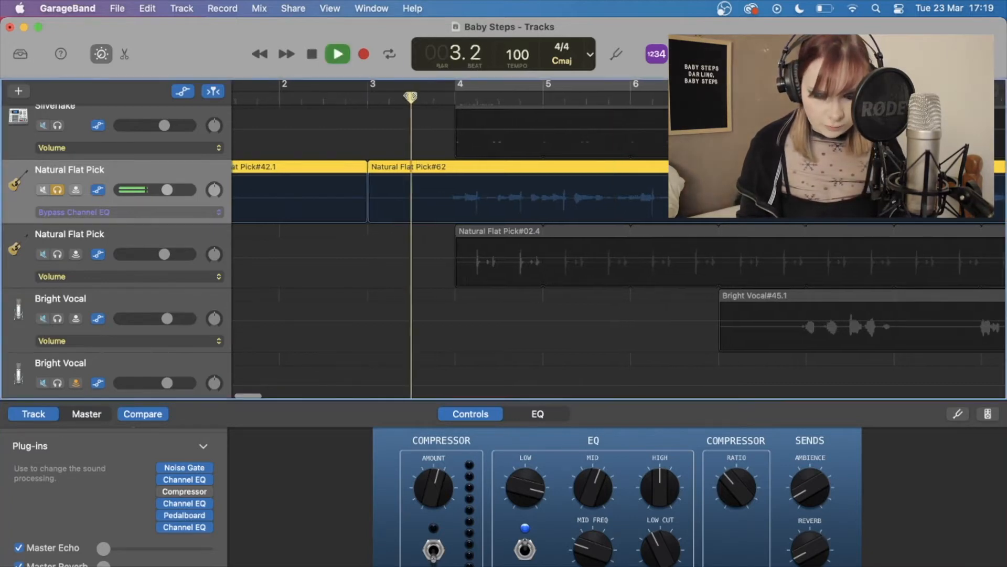
scroll(411, 97, "left", 4)
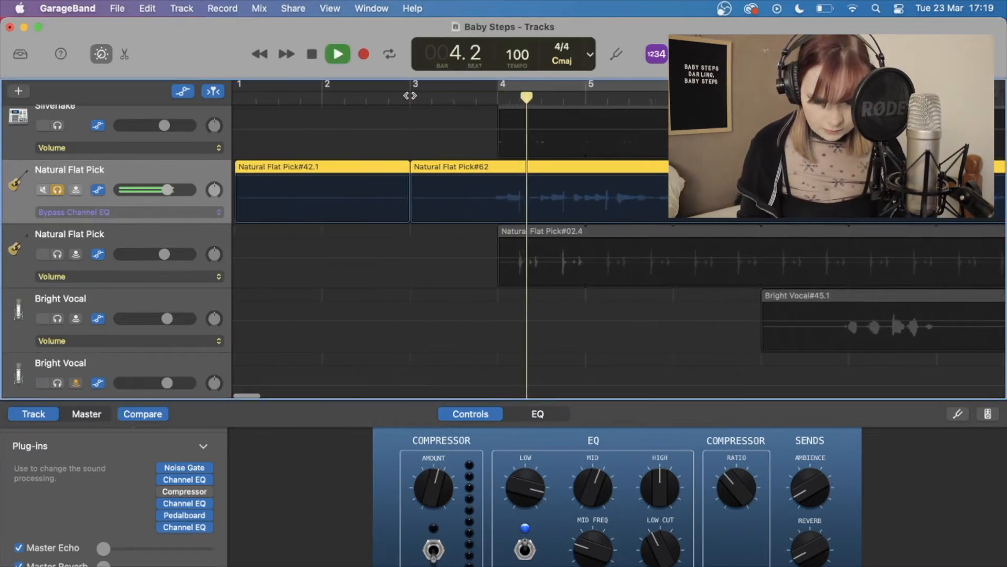
key("space")
Examine the automation parameters available for Channel EQ 3 on the Natural Flat Pick guitar track.
left_click(178, 212)
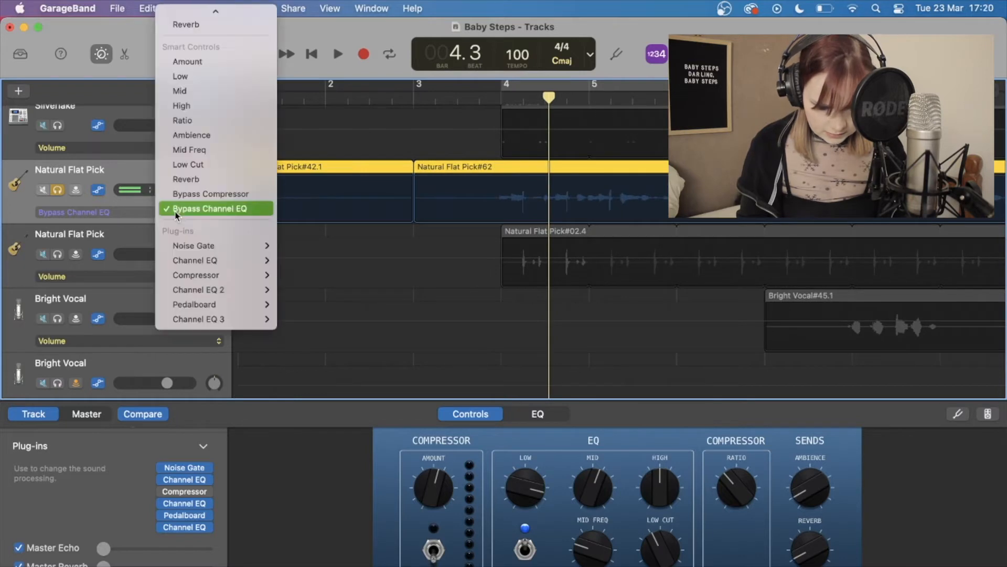
mouse_move(212, 321)
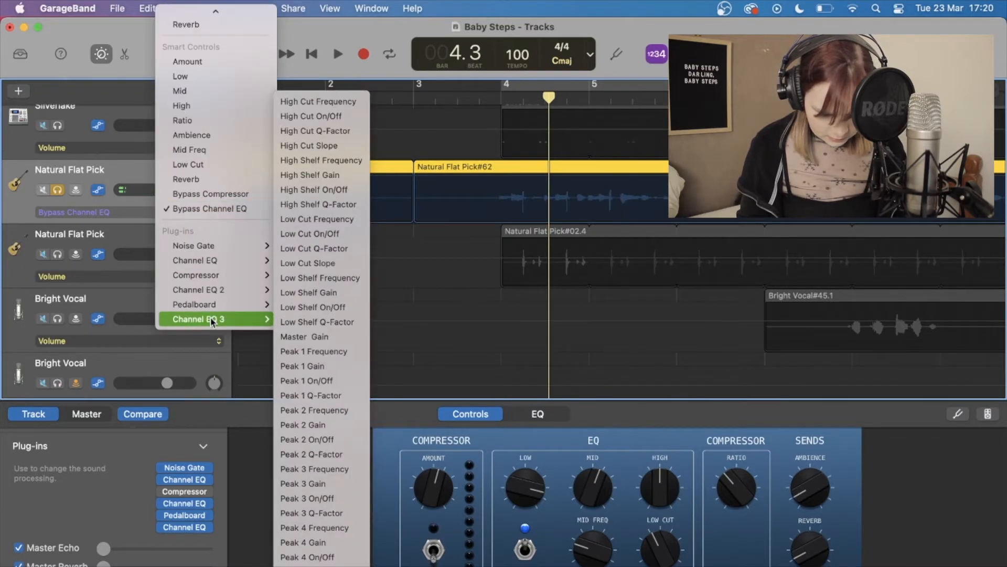
left_click(200, 212)
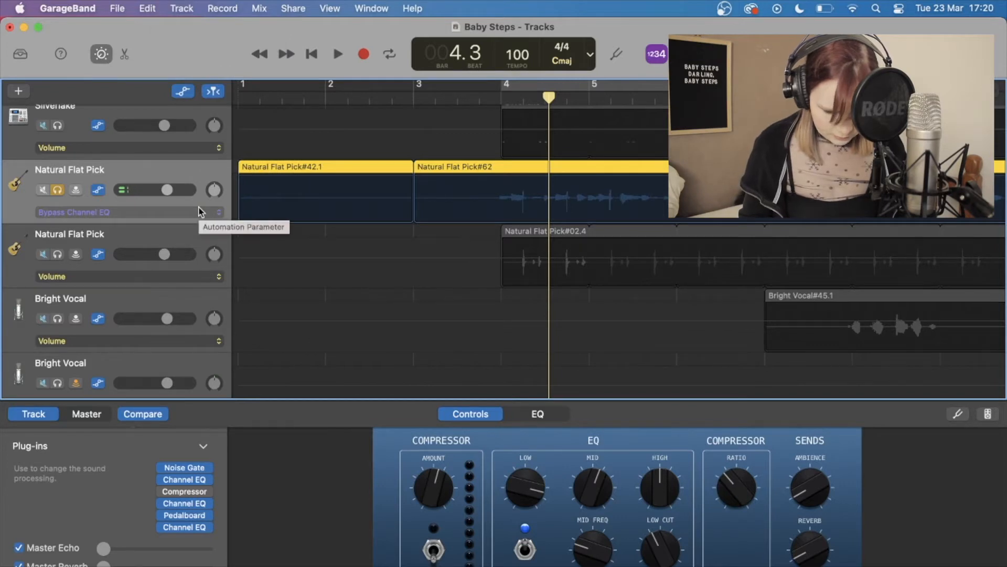
key("a")
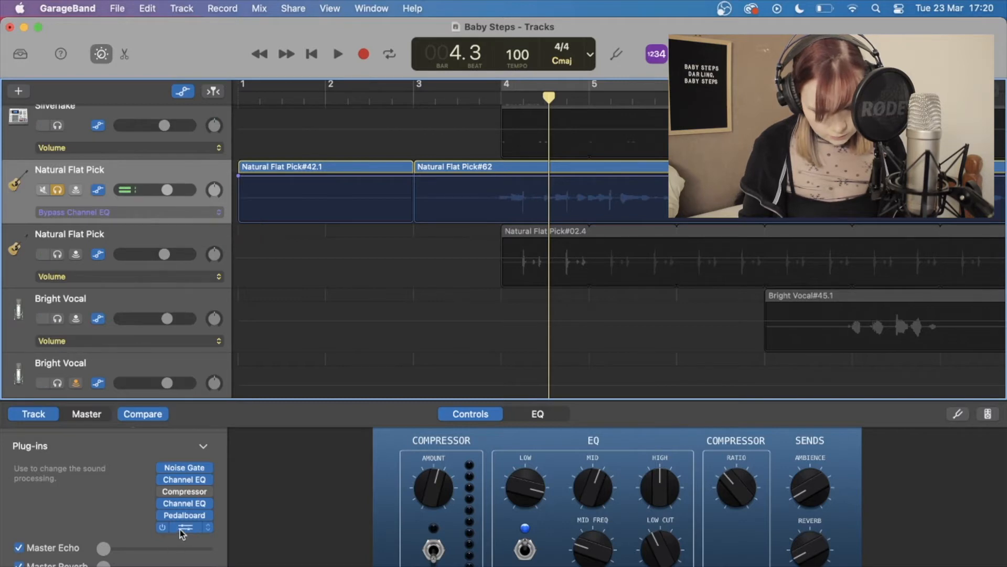
left_click(218, 212)
mouse_move(251, 176)
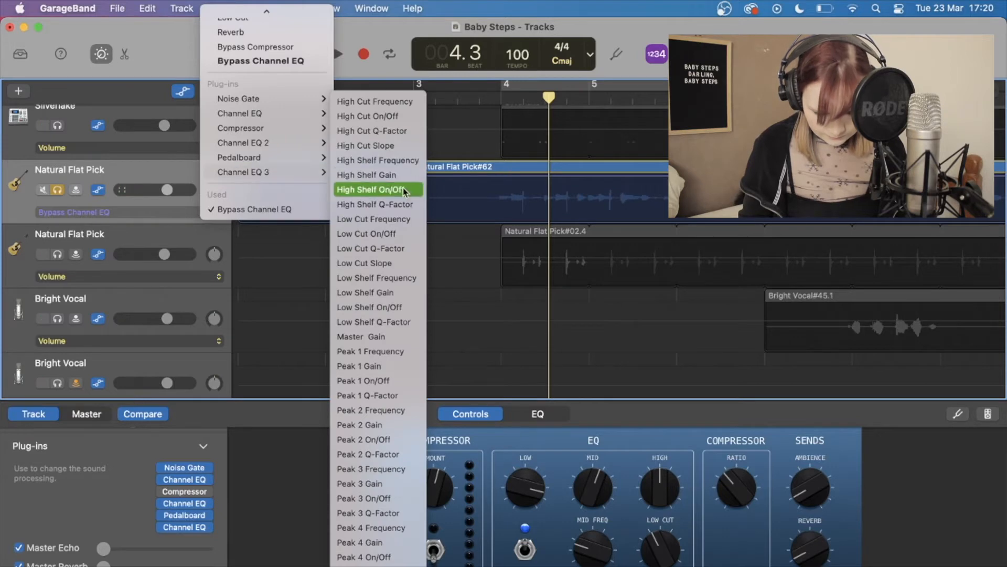
scroll(263, 147, "up", 5)
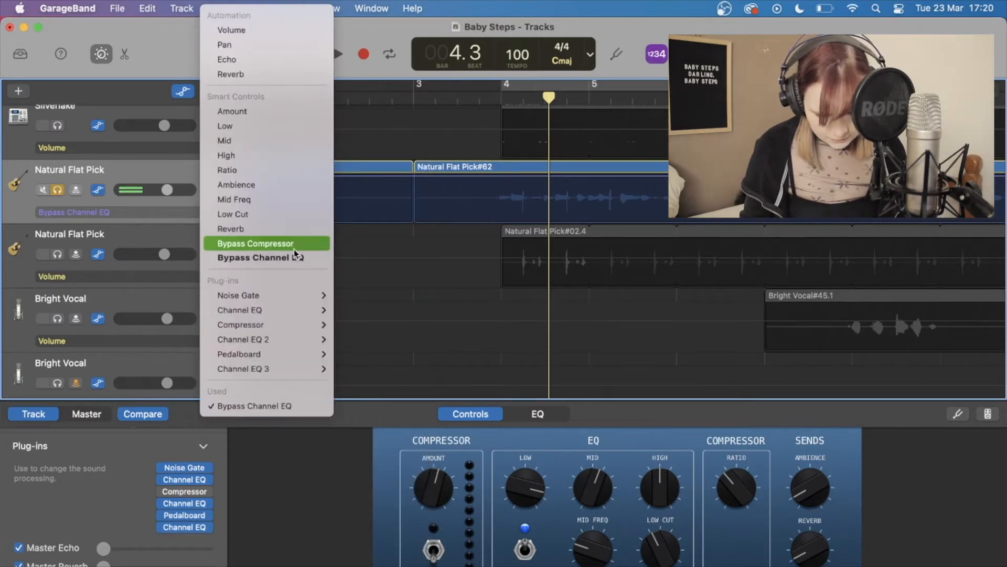
mouse_move(281, 361)
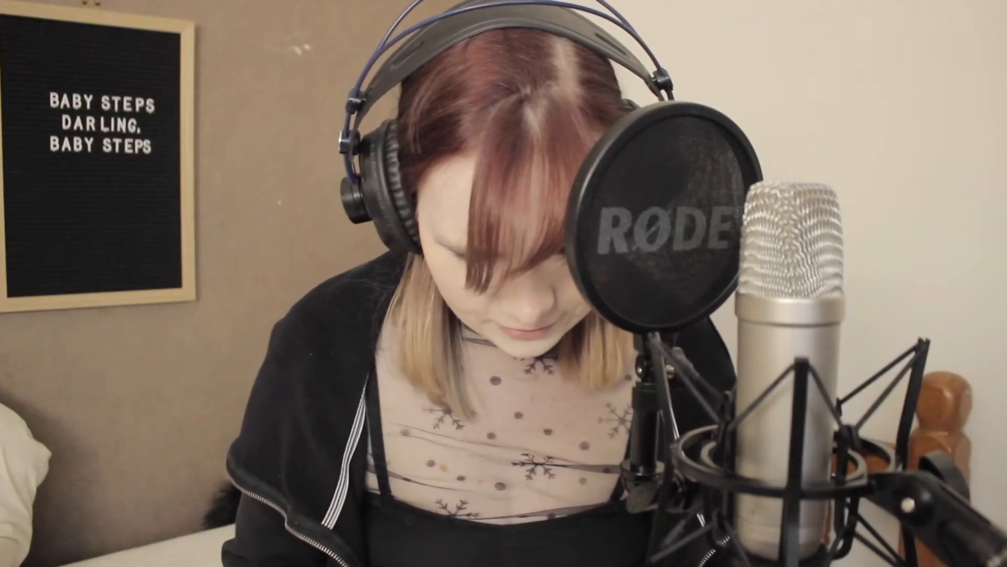
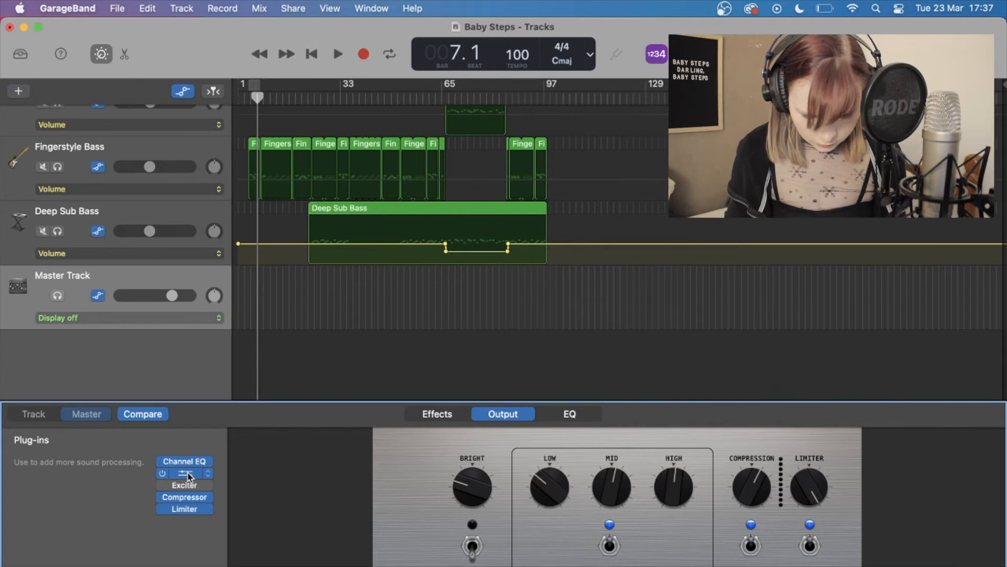
Open the master's second Channel EQ with the Phone Filter Notch preset, listen briefly from bar 7, and return the playhead to bar 5.
left_click(188, 476)
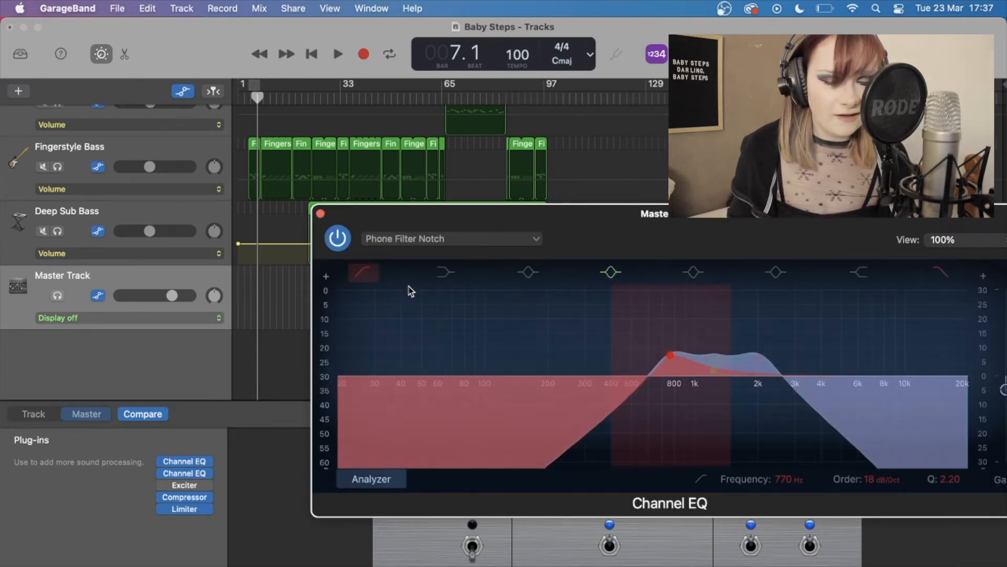
key("space")
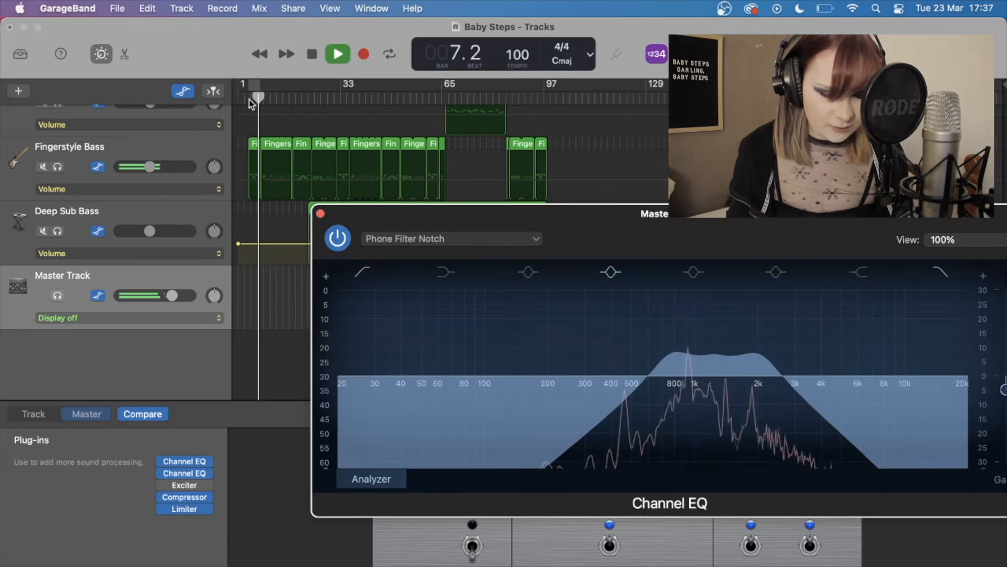
left_click(251, 99)
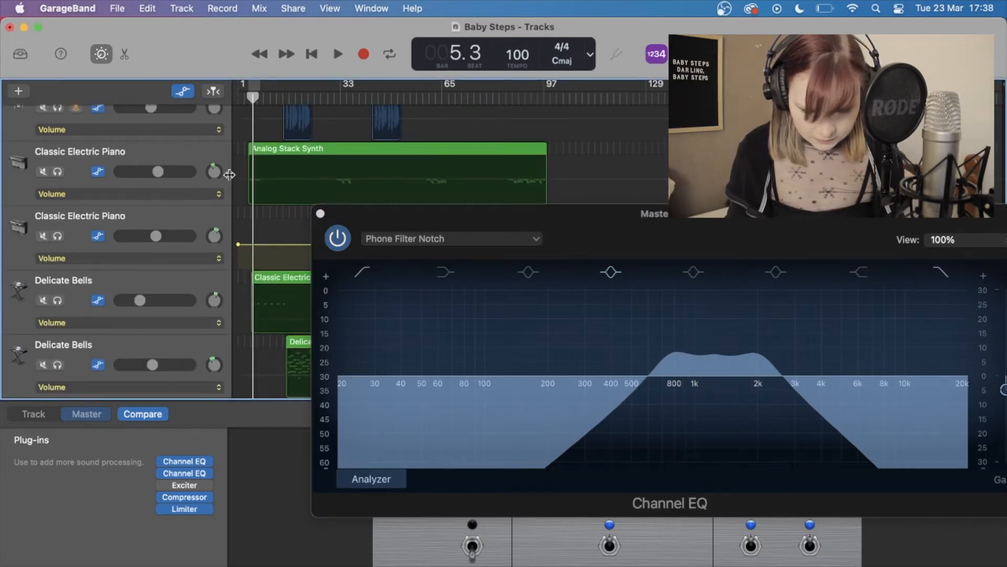
Select the Channel EQ 3: Peak 2 Gain automation points on the first Natural Flat Pick track, with the EQ window moved out of the way.
scroll(226, 175, "up", 10)
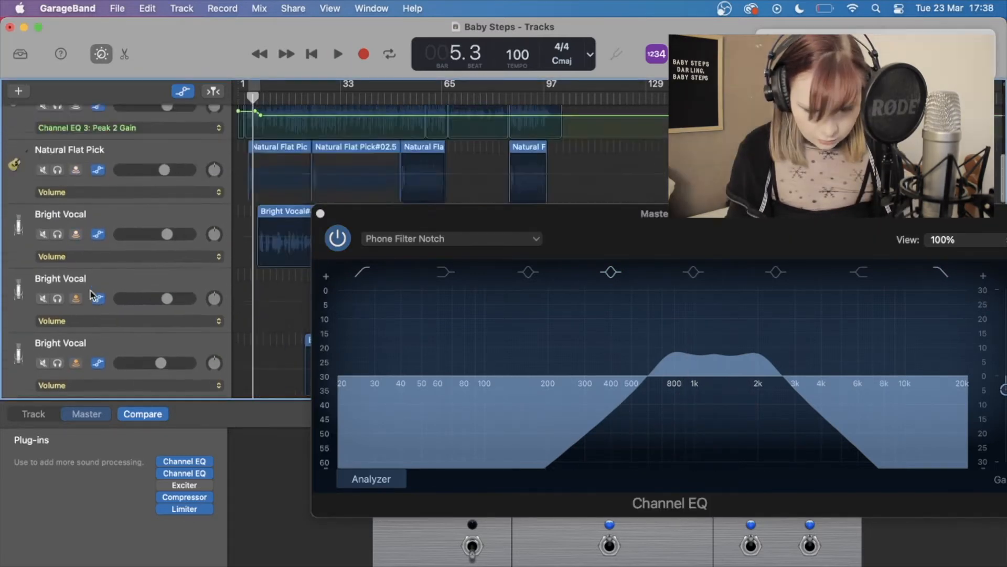
scroll(90, 294, "up", 2)
scroll(120, 131, "up", 3)
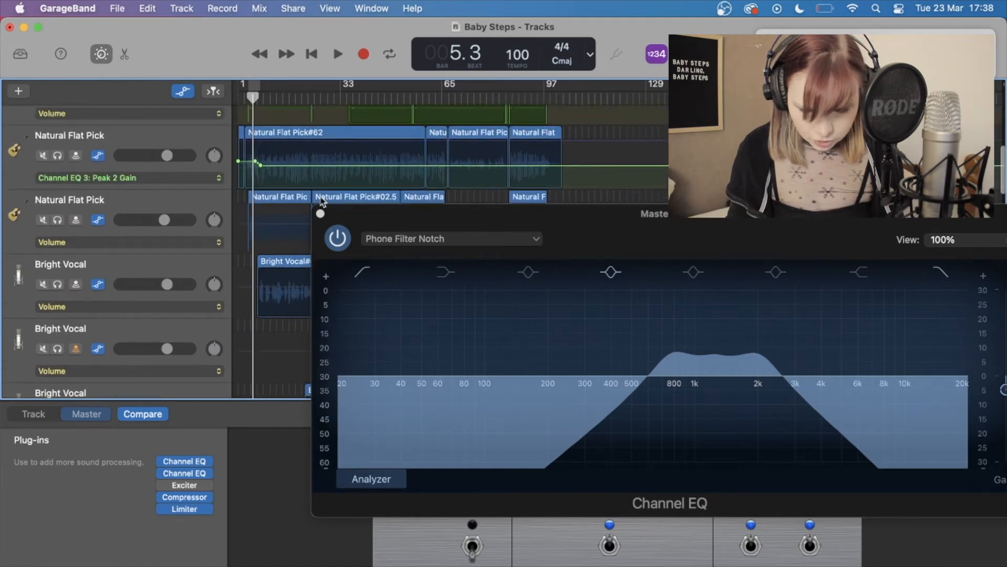
scroll(210, 173, "up", 2)
left_click(175, 160)
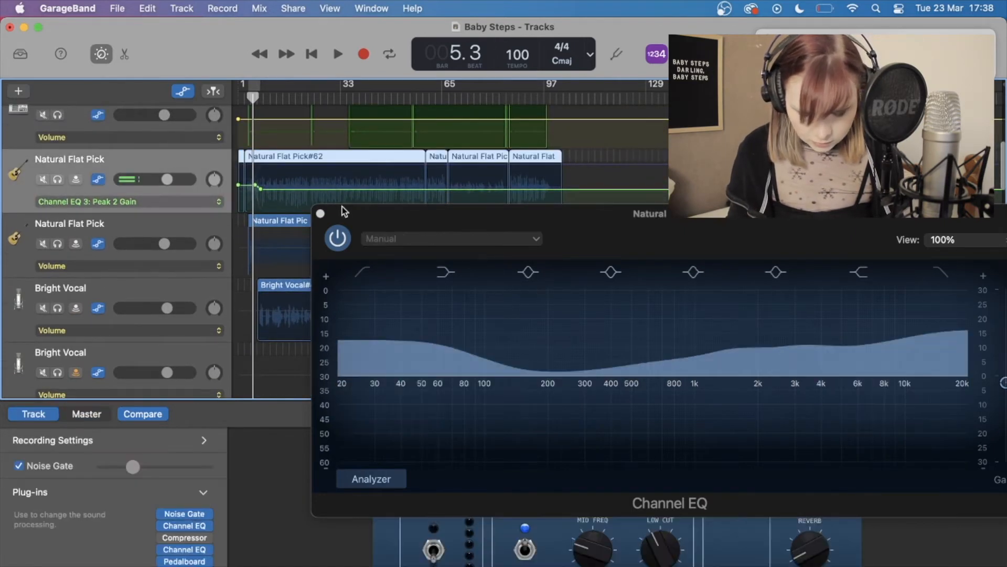
left_click_drag(354, 220, 480, 331)
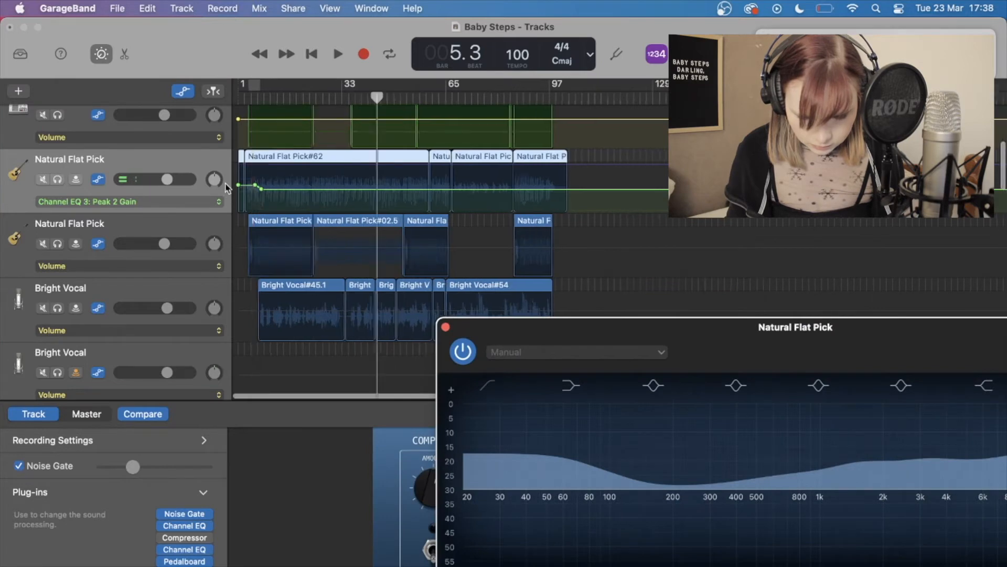
key("super+Right")
left_click(252, 185)
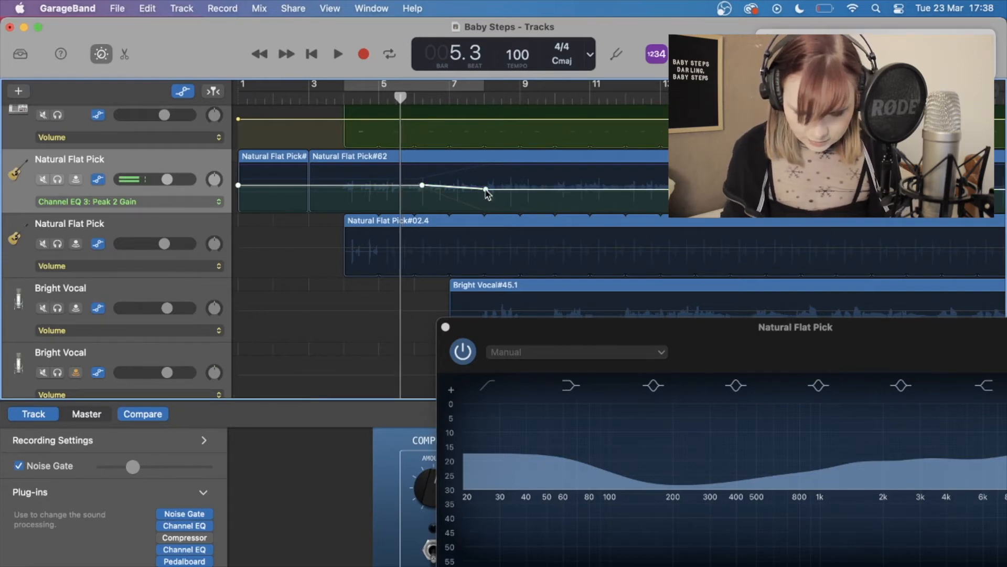
Return the playhead to the beginning of the song and select the Master Track.
key("super+Left")
scroll(488, 195, "down", 10)
scroll(488, 196, "up", 20)
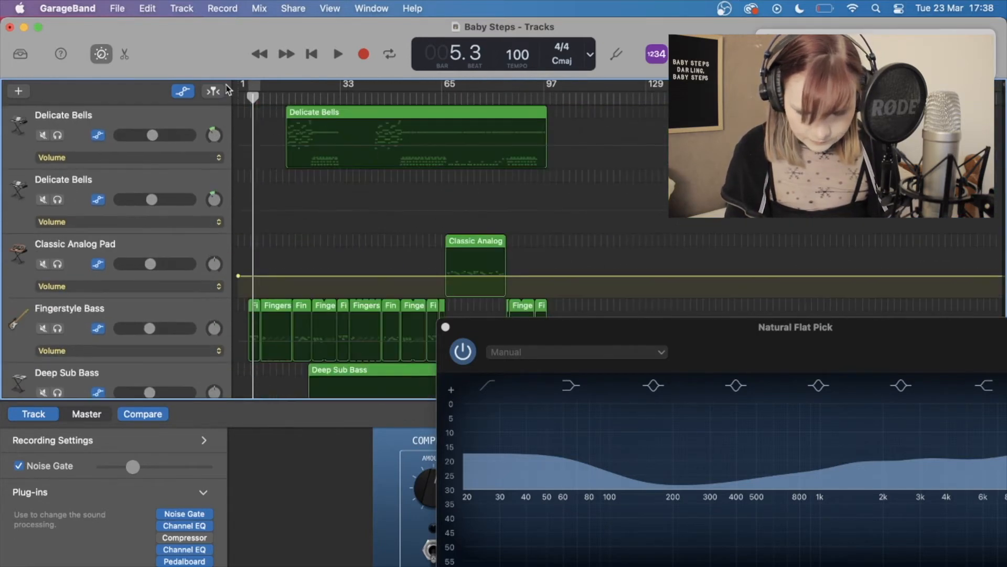
left_click(311, 54)
key("super+Right")
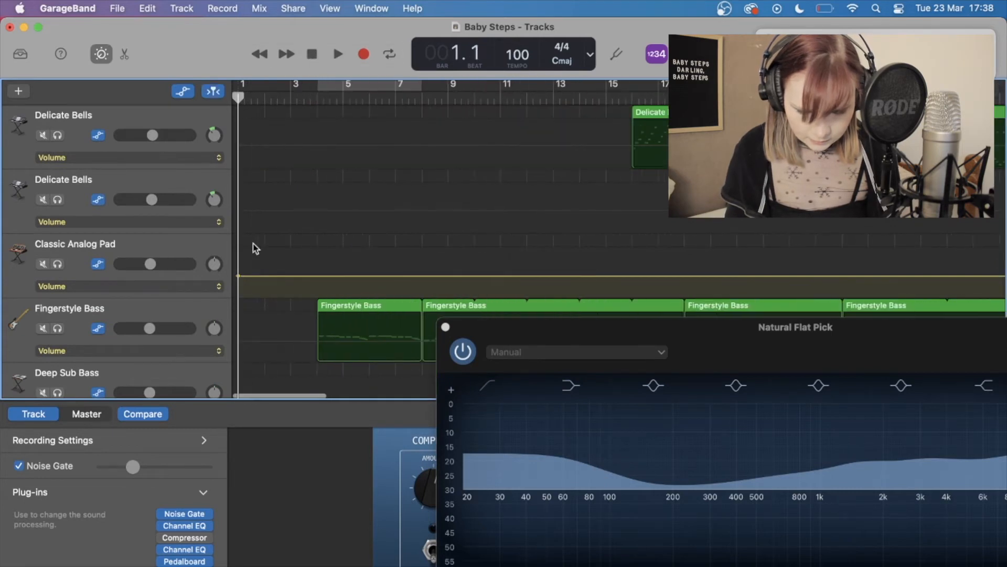
scroll(252, 248, "down", 6)
left_click(140, 274)
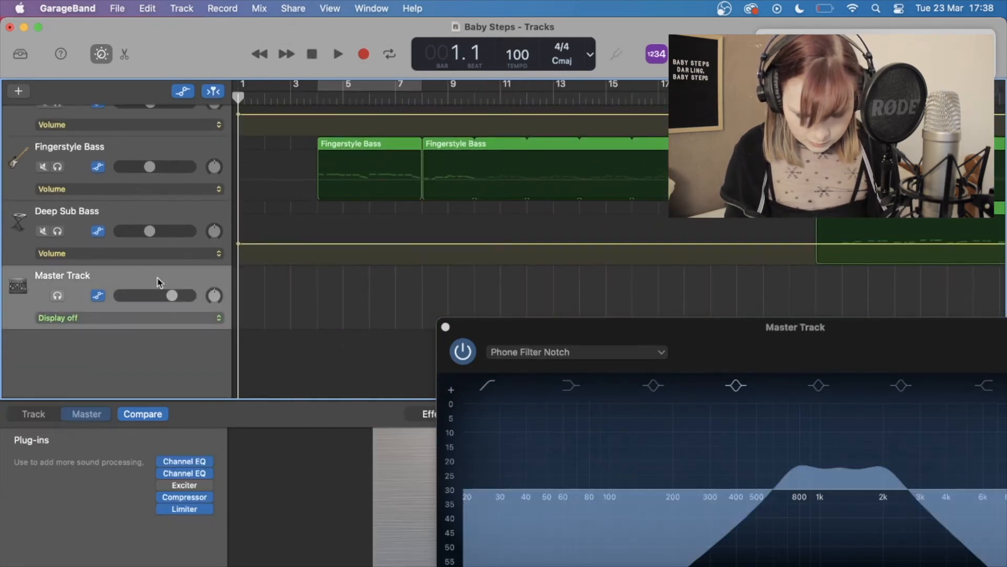
Paste the guitar automation onto the Master Track, try to switch it to a Channel EQ 2 parameter, and undo the paste.
key("super+z")
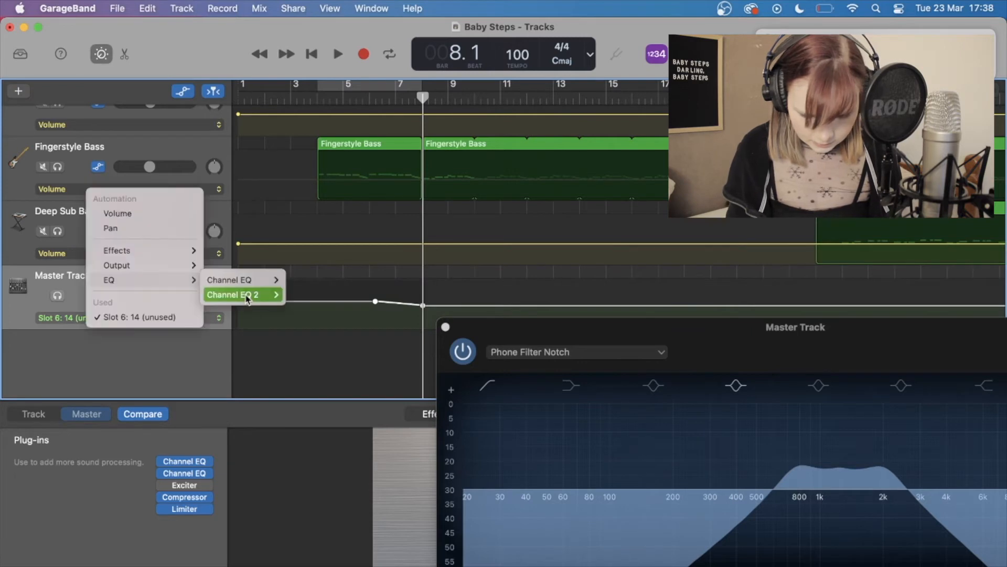
left_click(246, 295)
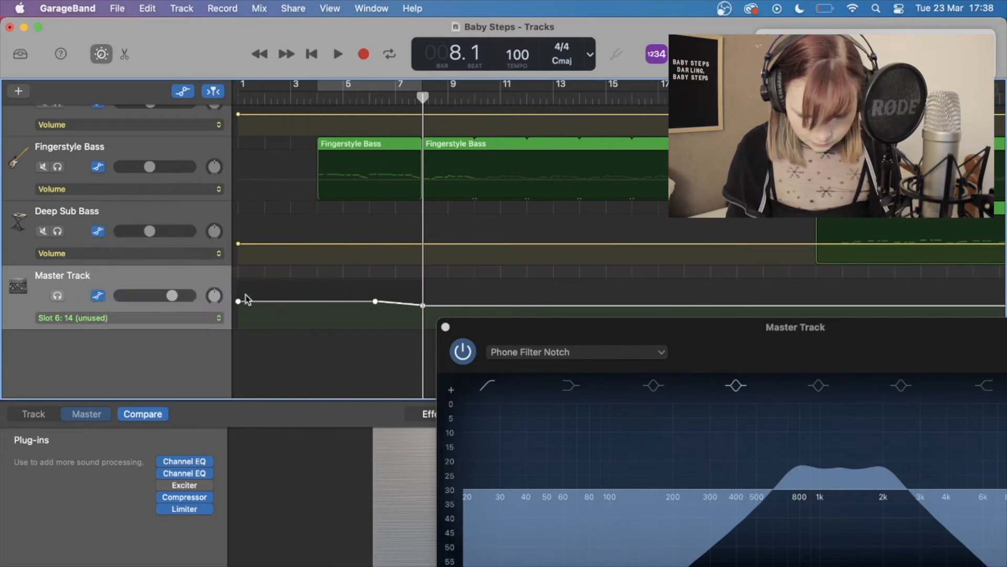
left_click(133, 319)
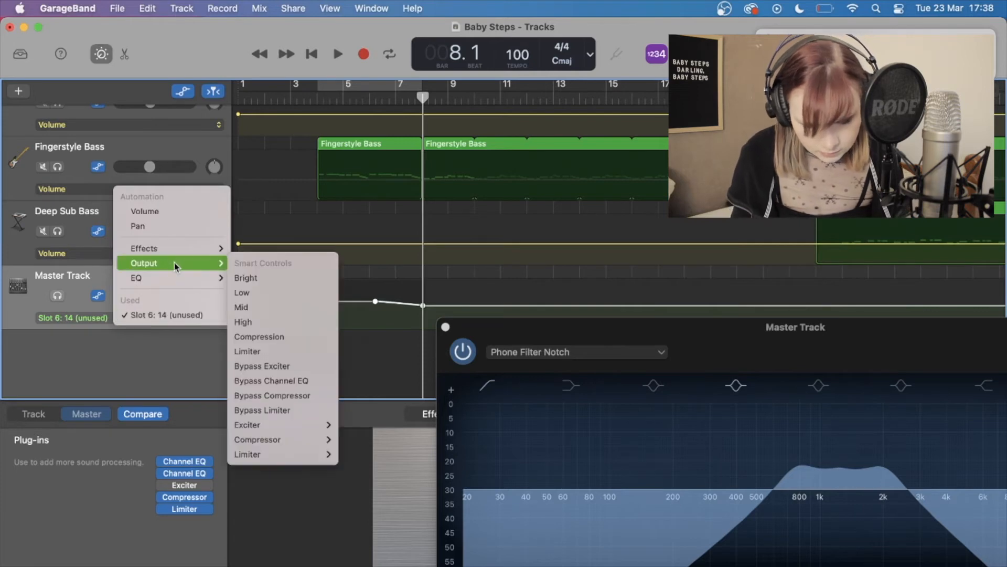
mouse_move(171, 280)
key("super+z")
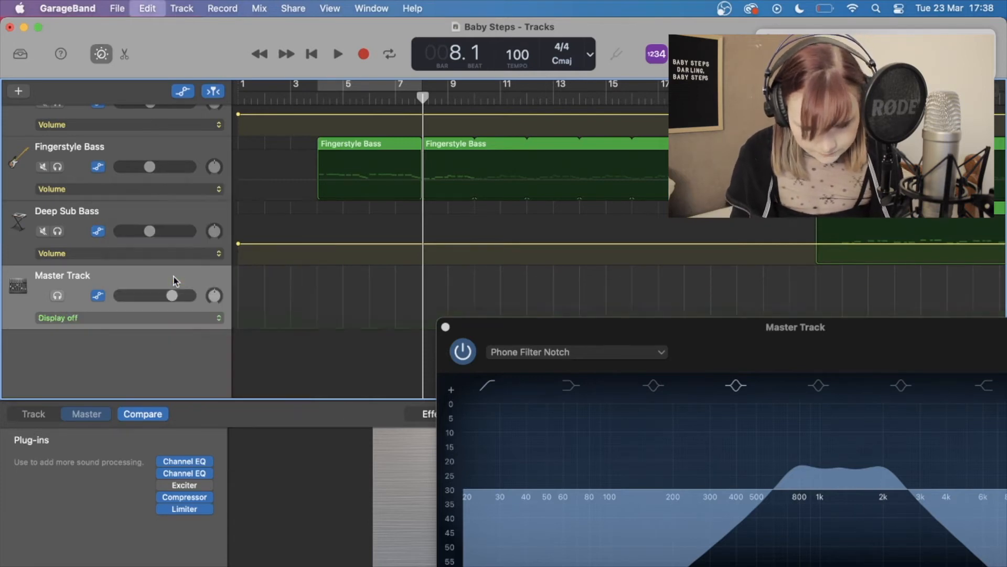
Set the Master Track's automation parameter to Channel EQ 2: Peak 2 Gain and paste the guitar automation at the song's start.
left_click(146, 321)
mouse_move(168, 407)
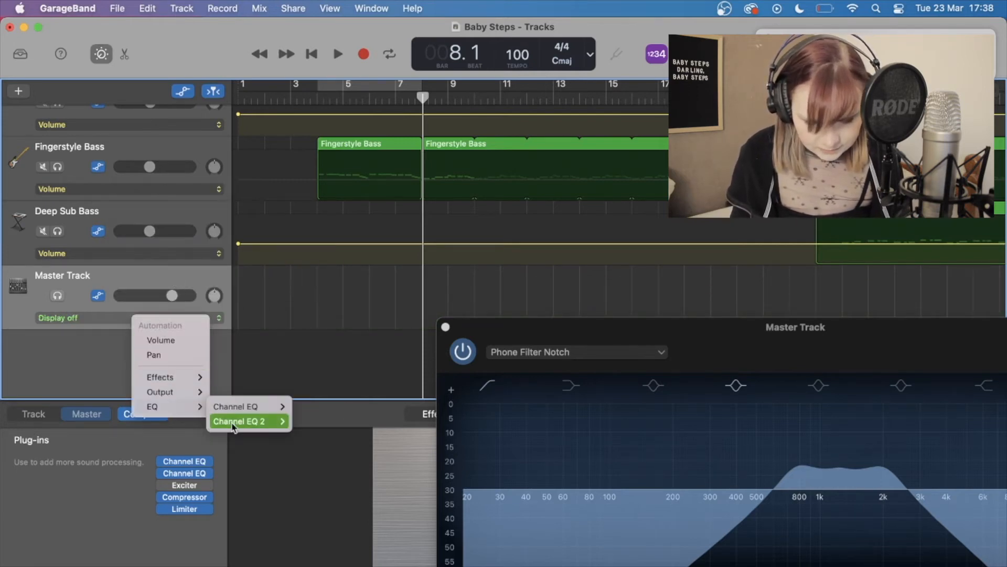
mouse_move(241, 425)
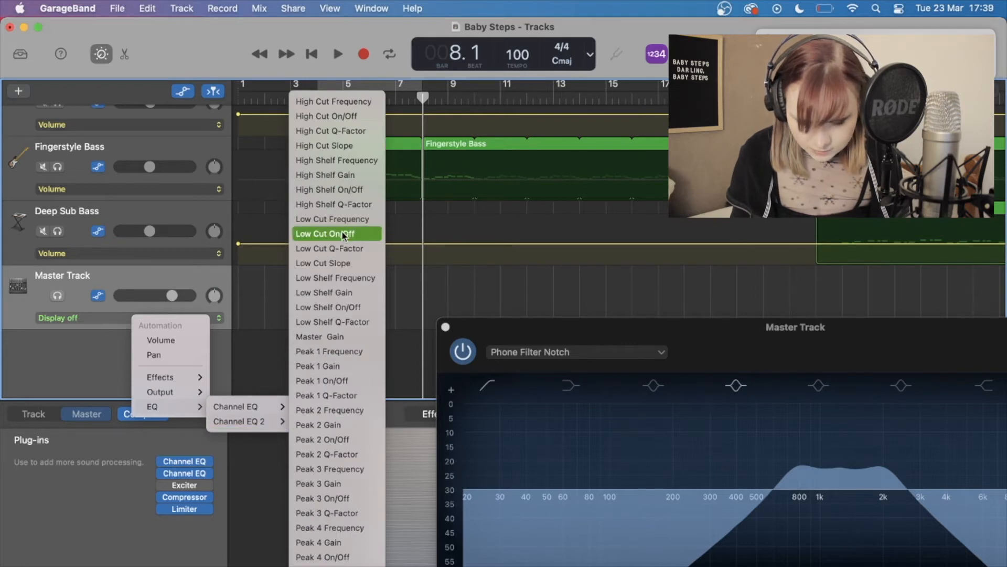
left_click(345, 426)
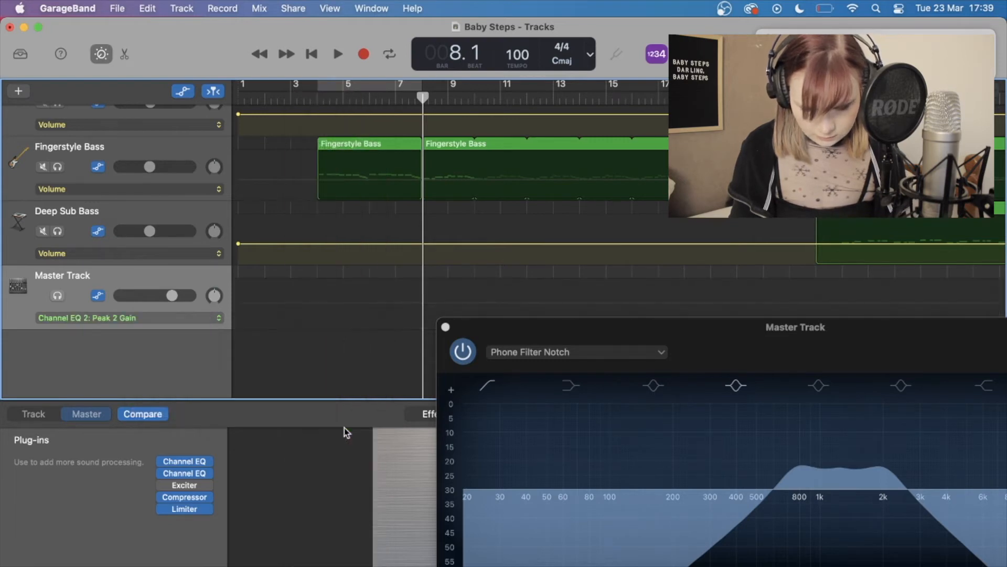
left_click(313, 54)
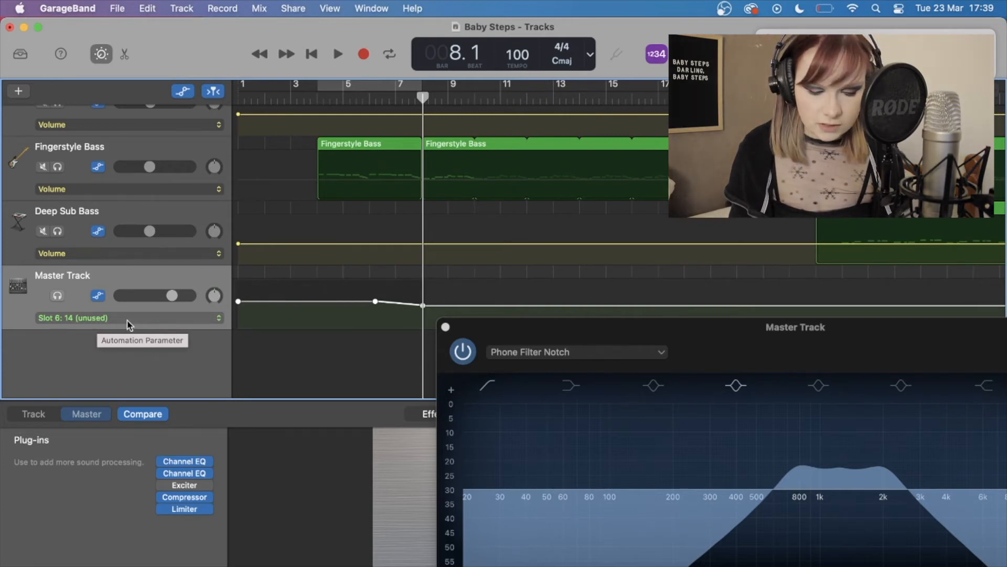
Select the first Natural Flat Pick track, which carries the Channel EQ 3 automation.
scroll(128, 326, "up", 15)
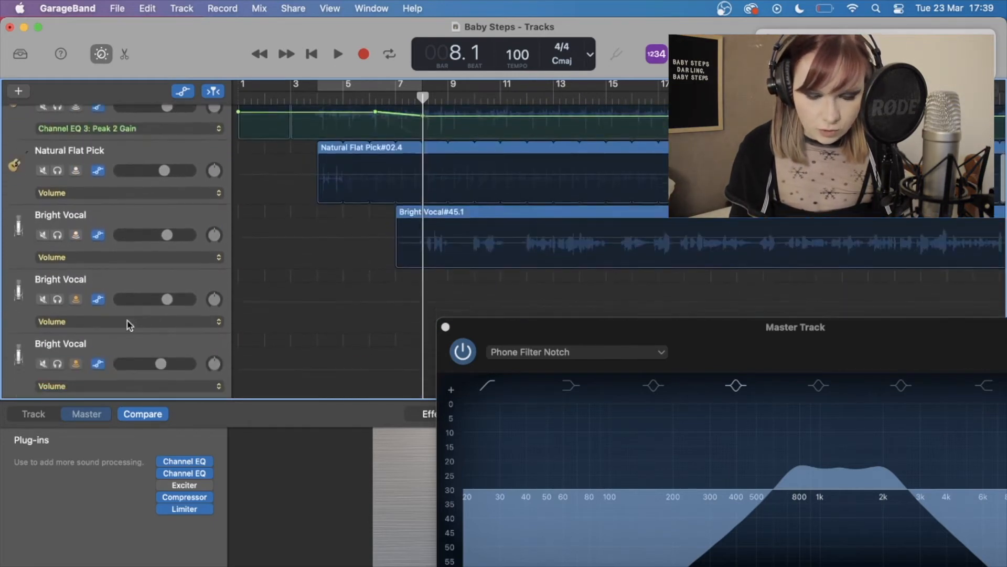
scroll(129, 325, "up", 5)
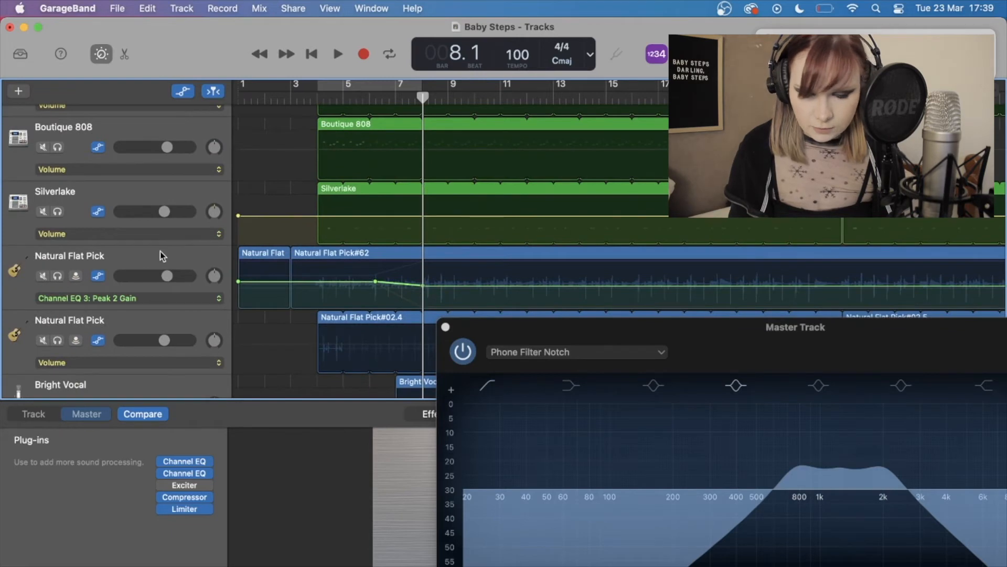
left_click(160, 251)
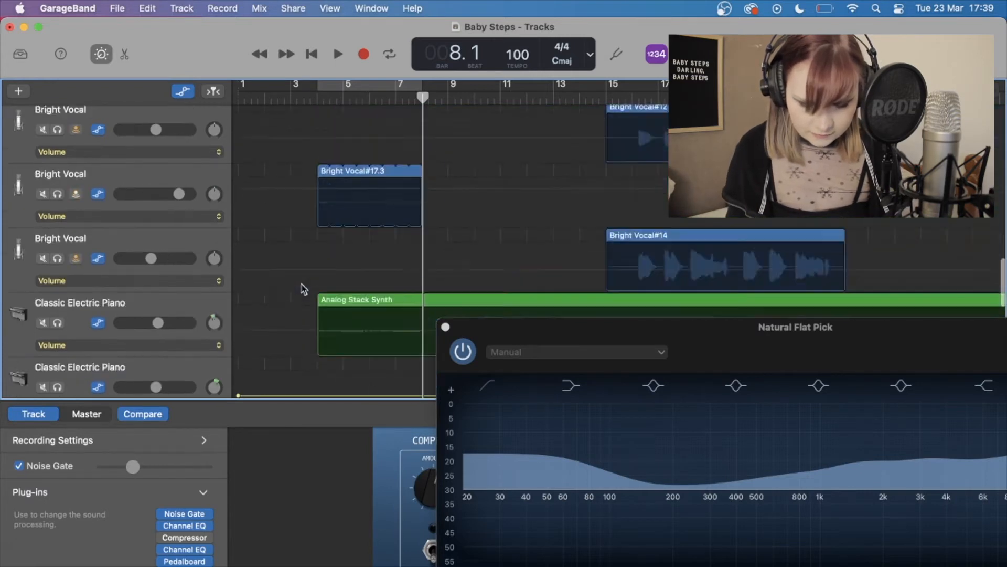
Play through the intro and examine the automation curve on the Master Track around bars 6 to 8.
scroll(301, 288, "down", 5)
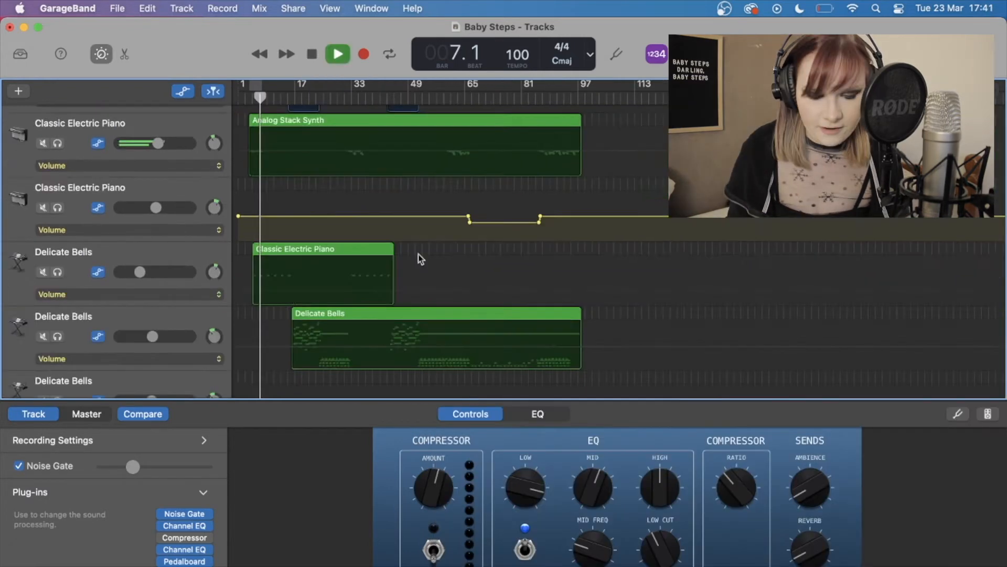
scroll(418, 254, "down", 15)
scroll(418, 254, "up", 5)
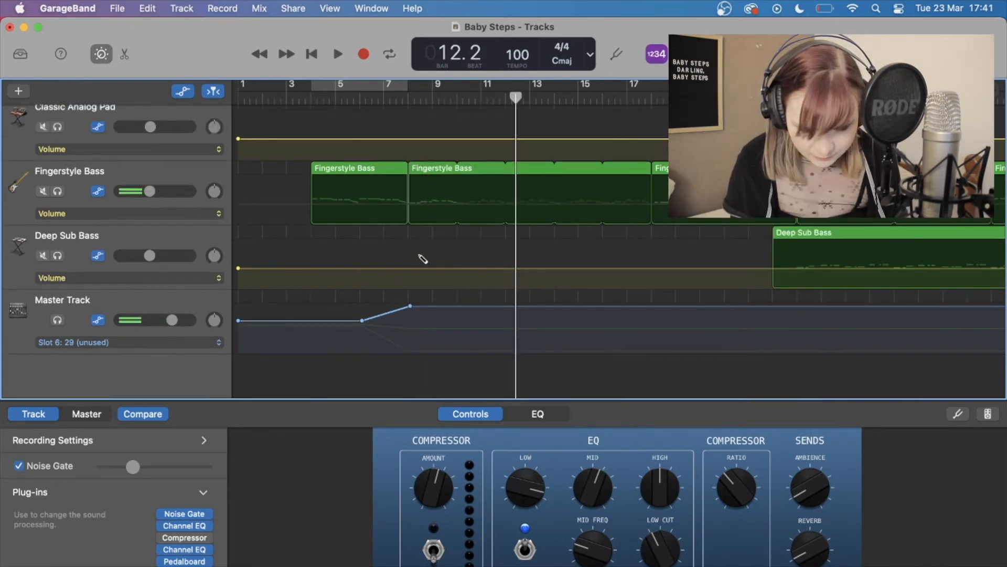
Undo and redo the most recent automation edits on the Master Track.
key("super+z")
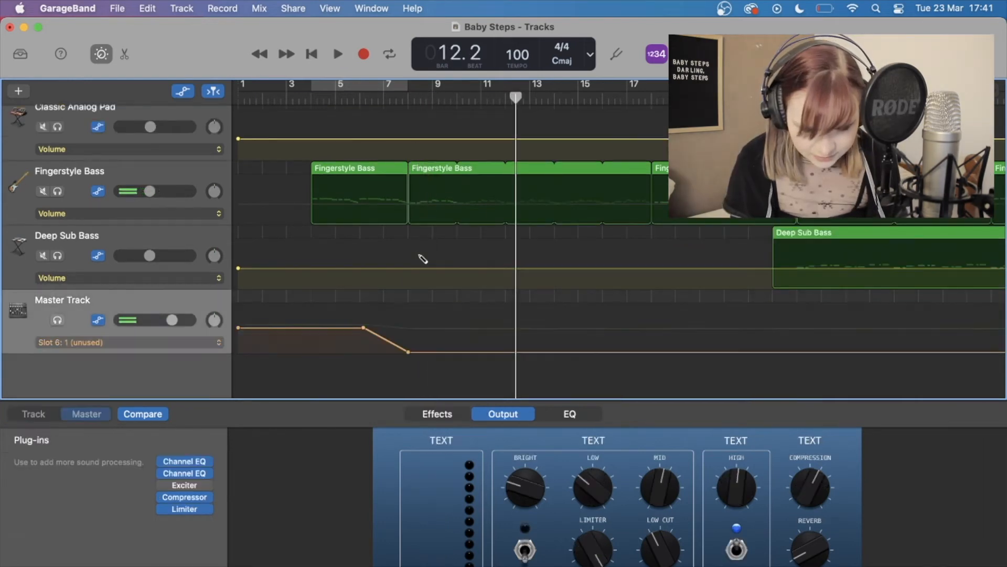
key("super+z")
key("shift+super+z")
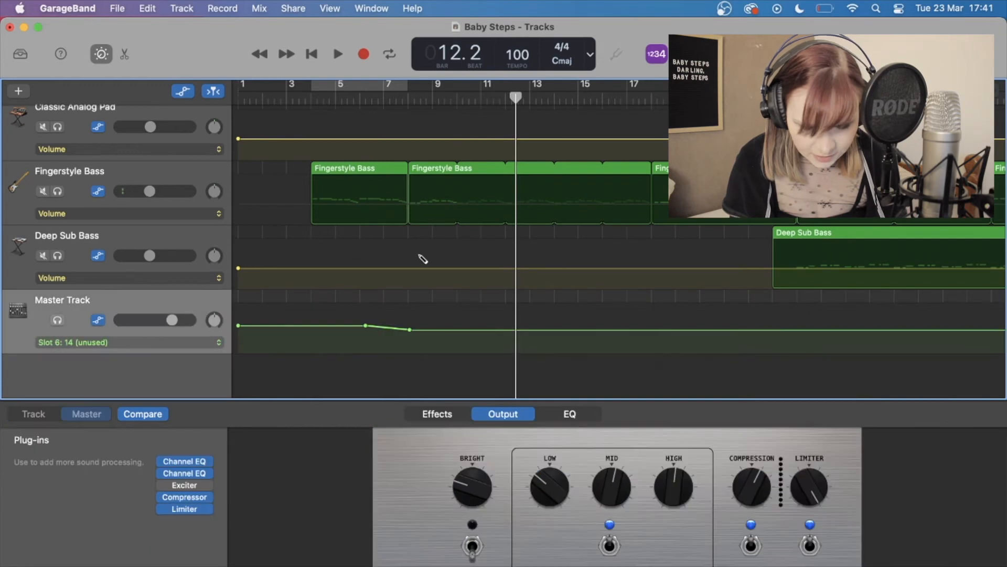
key("super+z")
key("shift+super+z")
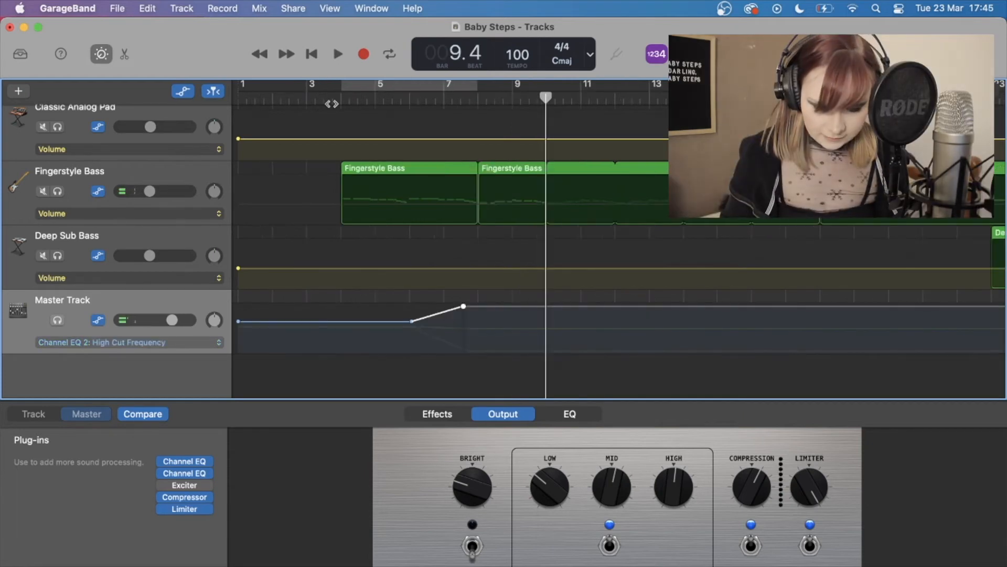
Play the intro from bar 4 and briefly switch to OBS to check the audio levels.
left_click(341, 93)
key("space")
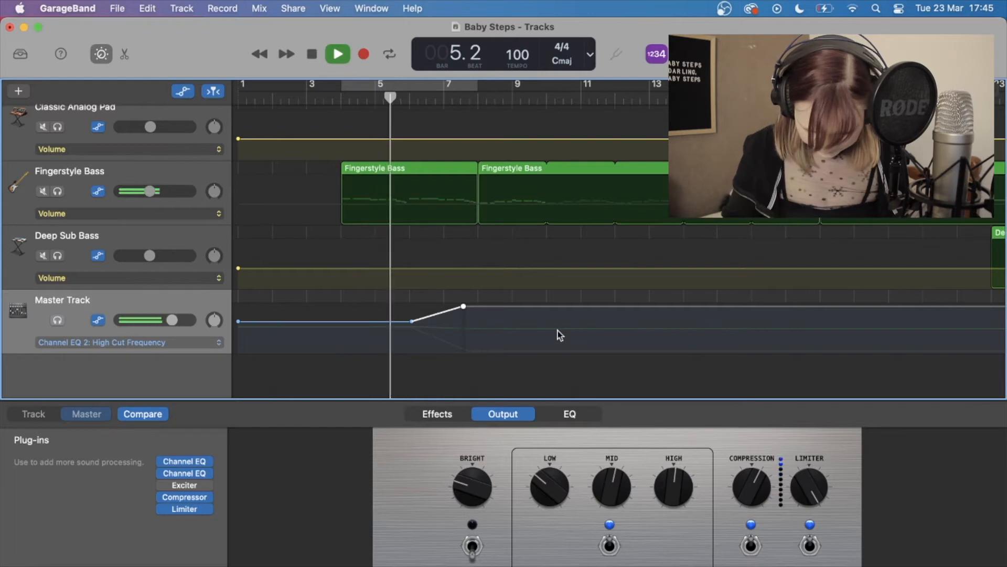
left_click(571, 566)
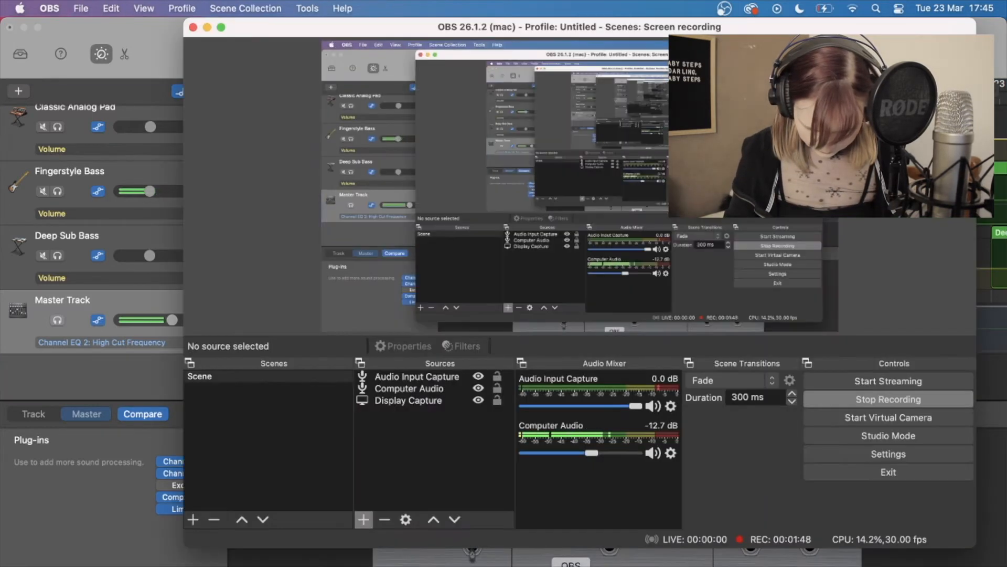
left_click(945, 556)
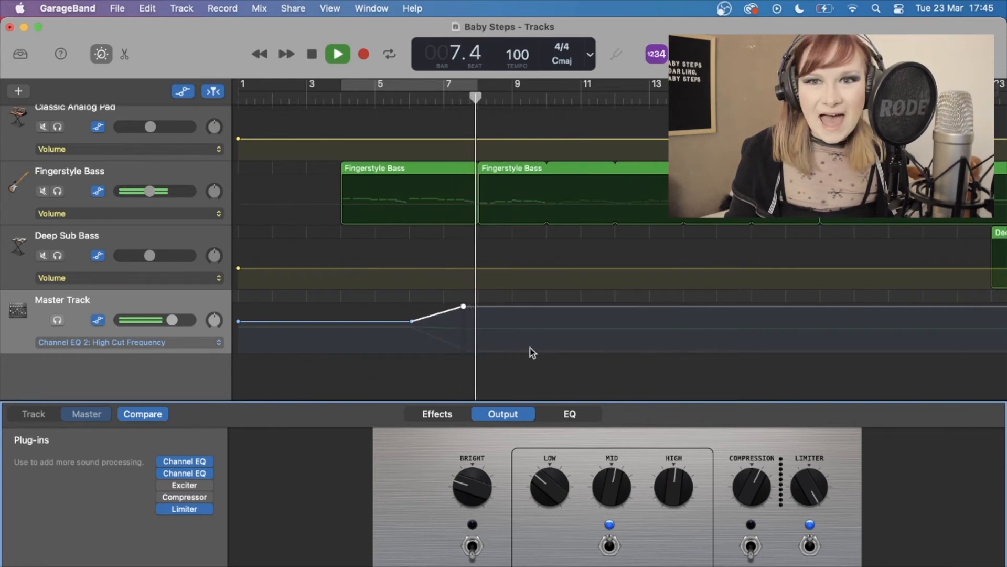
Play from bar 5 and move the start of the Master Track's High Cut Frequency ramp to about midway between bars 6 and 7.
left_click(382, 101)
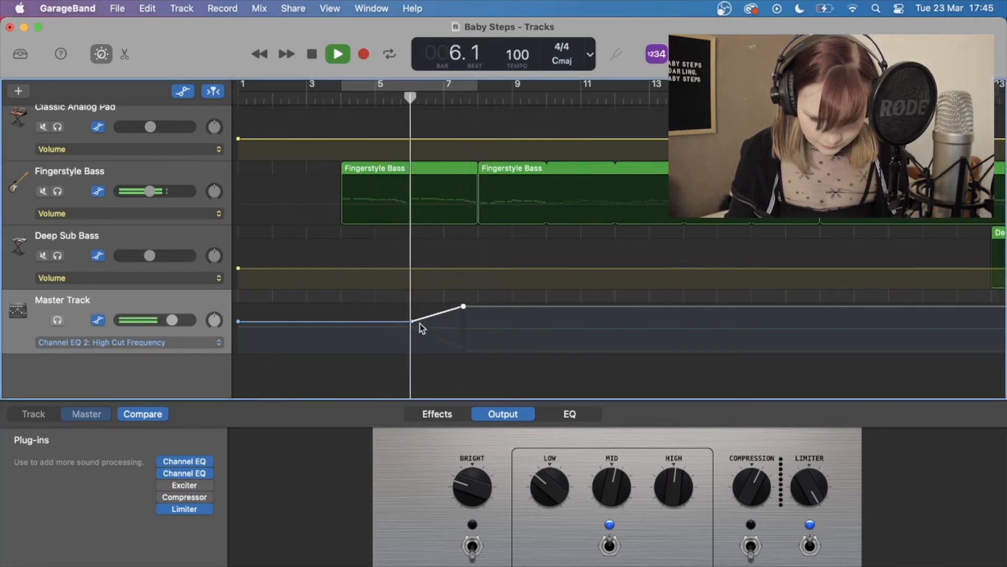
left_click_drag(413, 324, 431, 321)
key("space")
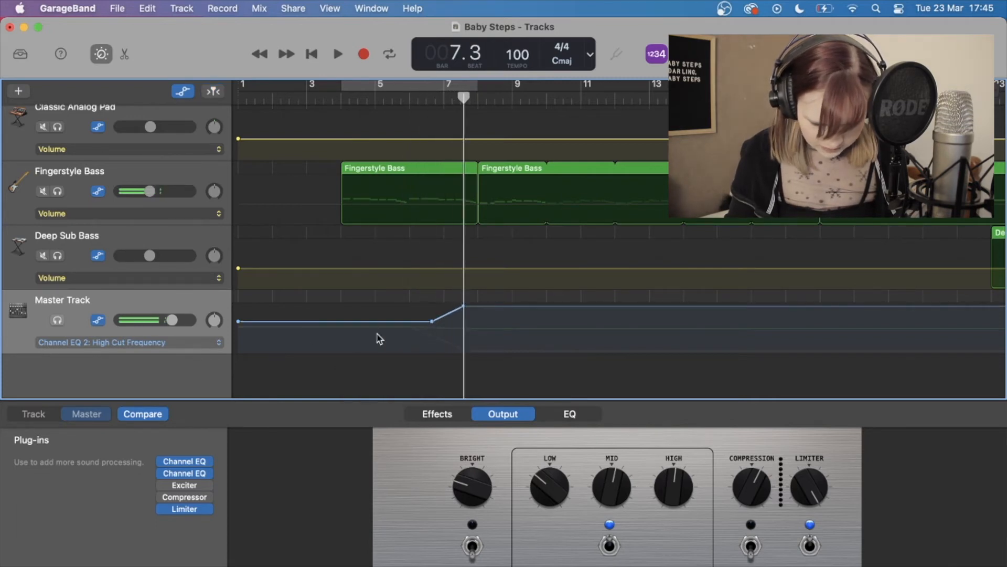
Show the Master Track's Channel EQ 2: Peak 2 Gain automation and move its ramp's start point slightly later in bar 6.
left_click(192, 344)
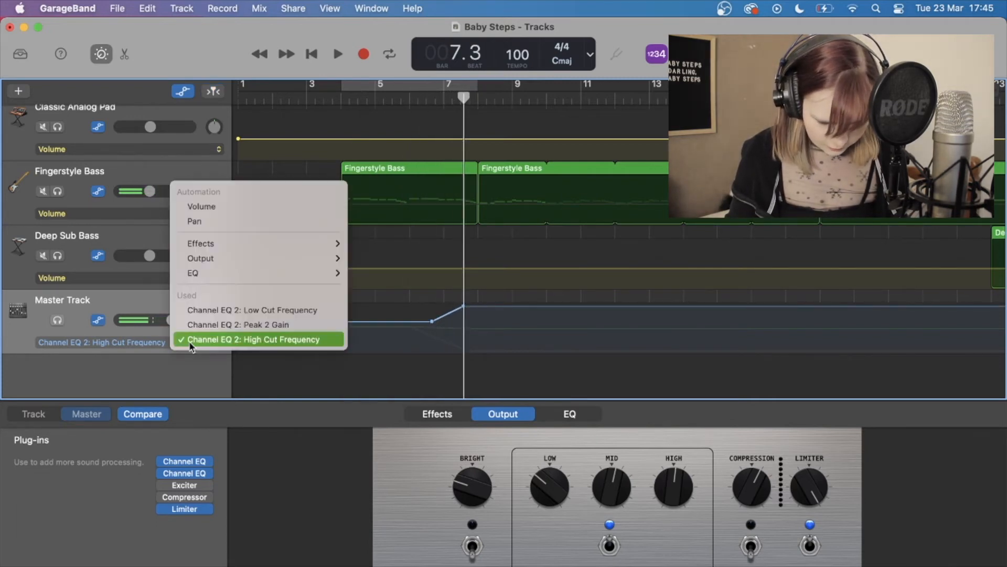
left_click(215, 326)
left_click_drag(409, 329, 422, 329)
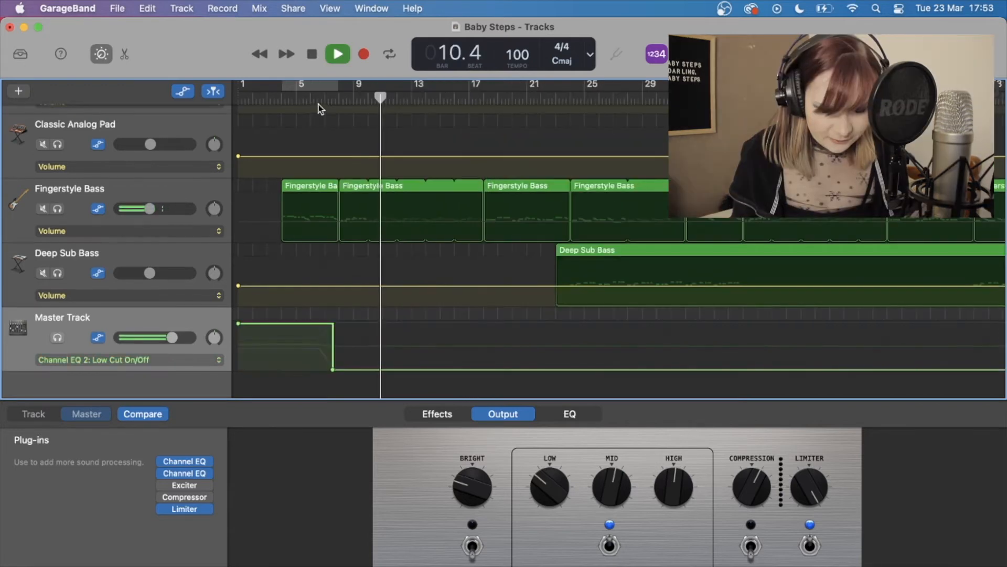
Play from about bar 6 to hear the Master Track filter release with the Low Cut On/Off automation.
left_click(319, 105)
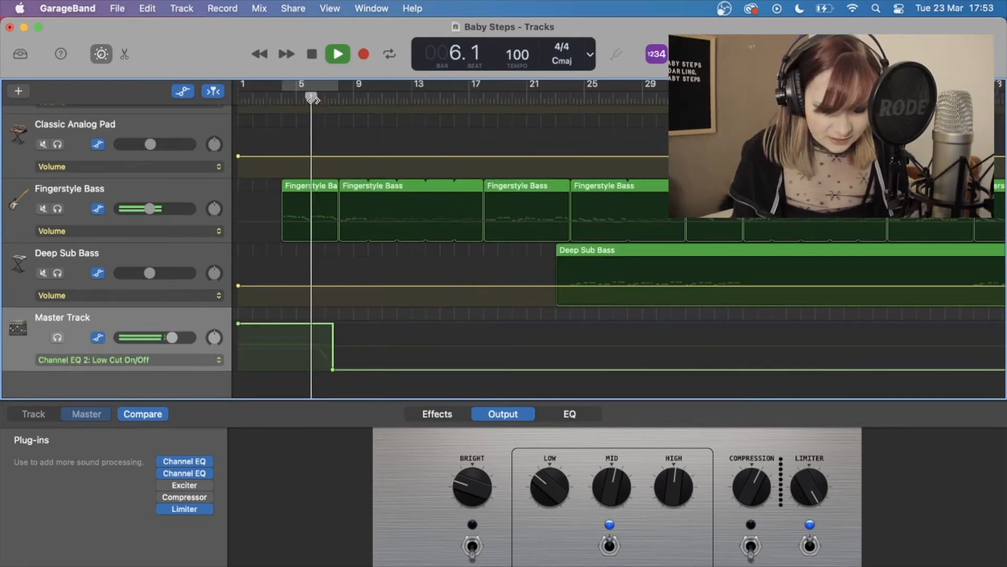
mouse_move(162, 474)
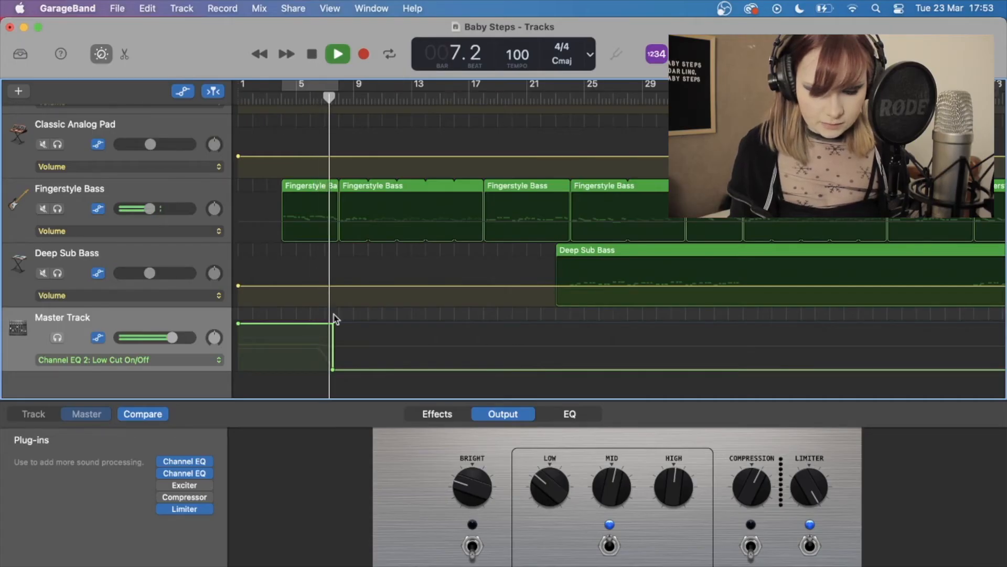
key("space")
Add a new audio track directly below the Silverlake track.
scroll(405, 307, "up", 10)
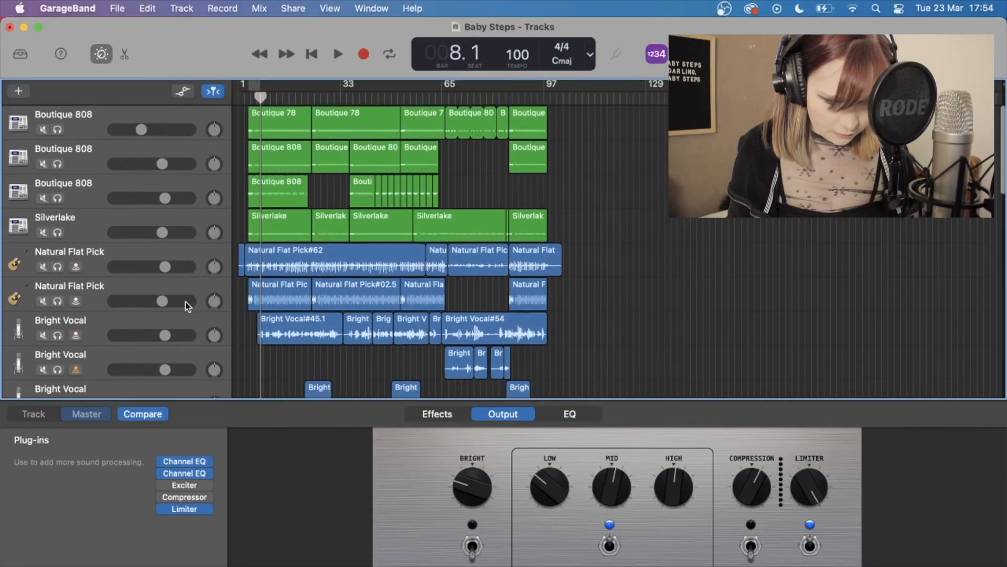
left_click(84, 223)
key("alt+super+a")
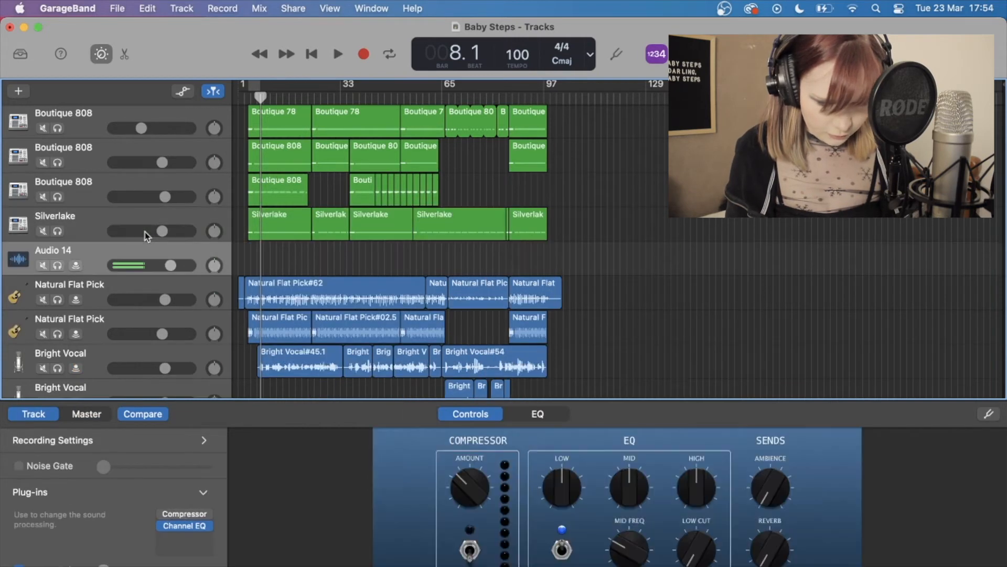
Place the playhead at bar 4 and open the loop browser.
scroll(224, 265, "up", 10)
scroll(225, 265, "left", 6)
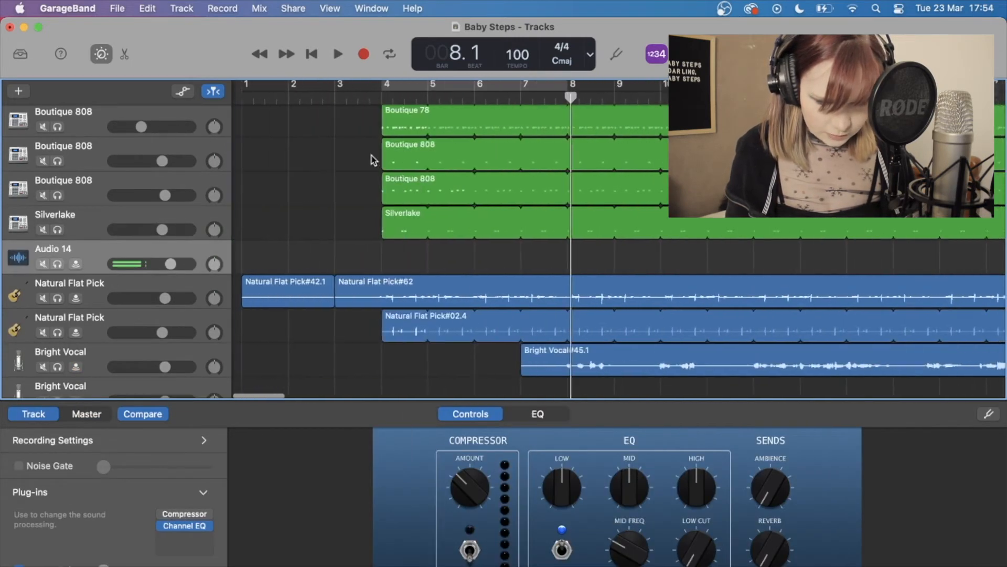
left_click(378, 97)
key("o")
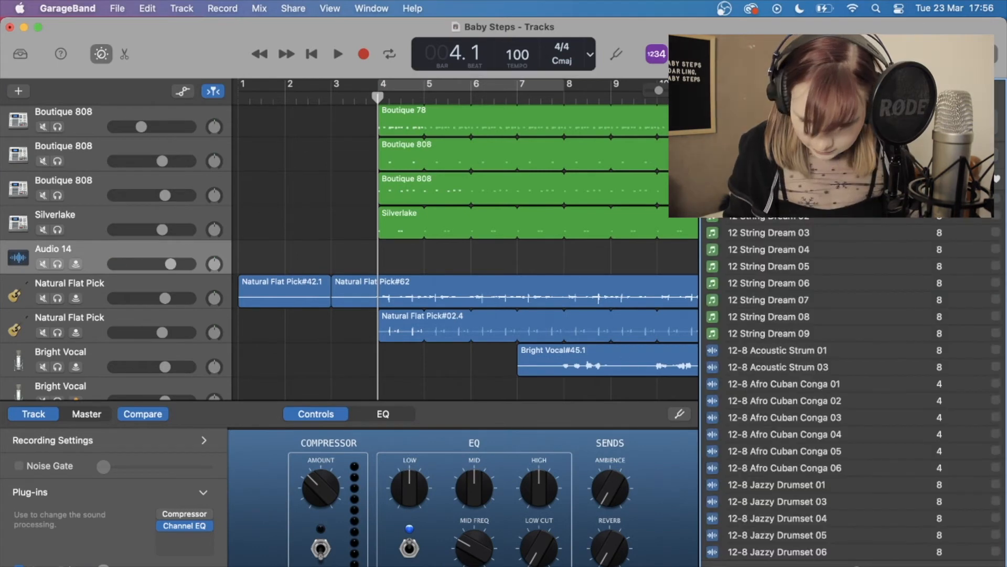
Audition the 12-8 Jazzy Drumset loops 01, 03, 04, 05 and 06 in the loop browser.
left_click(756, 122)
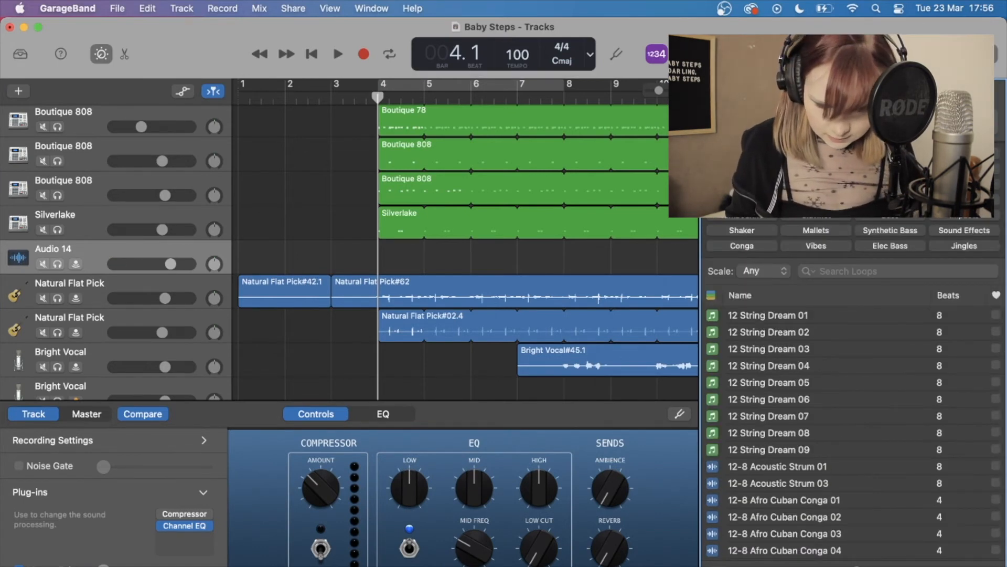
scroll(737, 320, "down", 5)
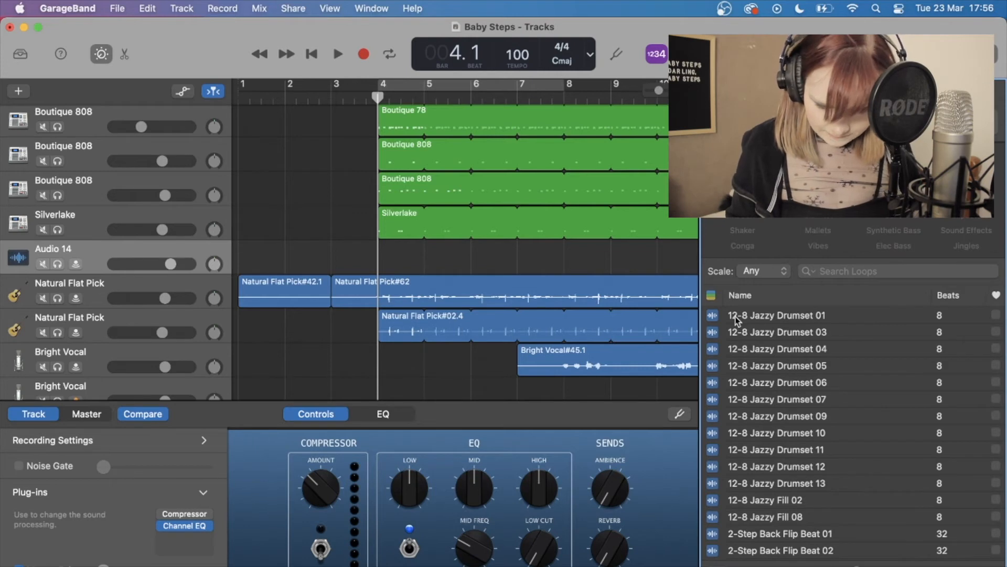
left_click(737, 318)
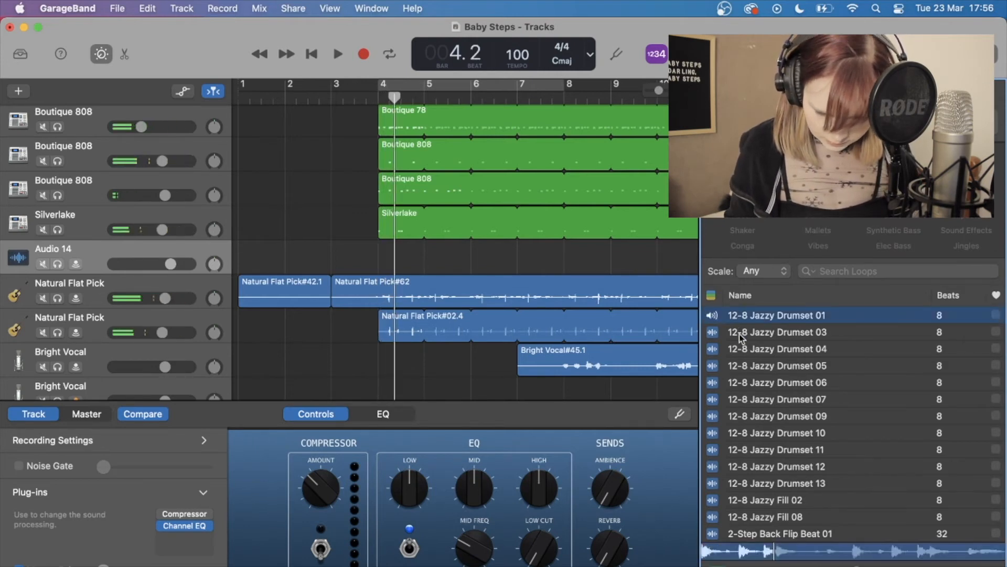
left_click(741, 333)
left_click(744, 350)
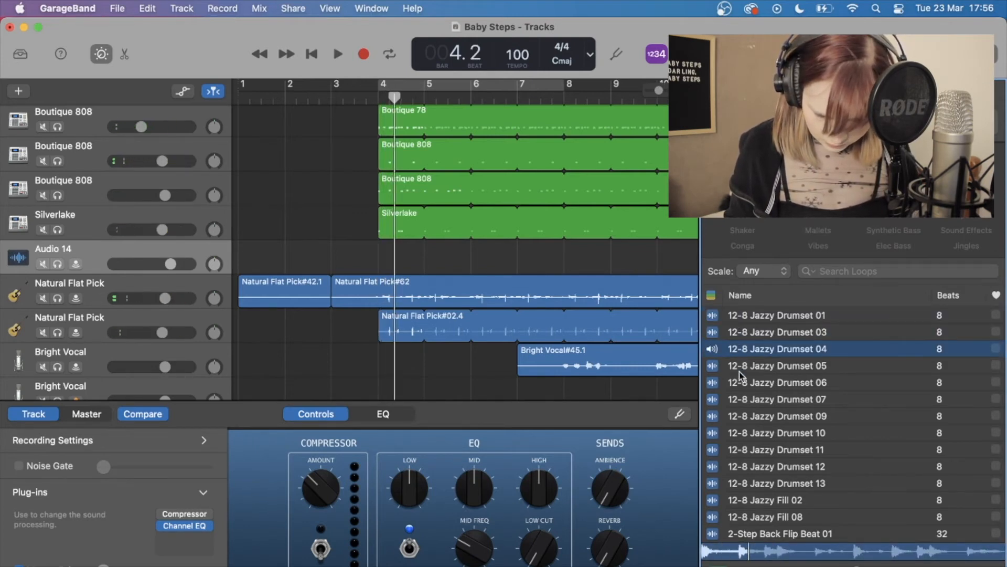
left_click(739, 372)
left_click(740, 383)
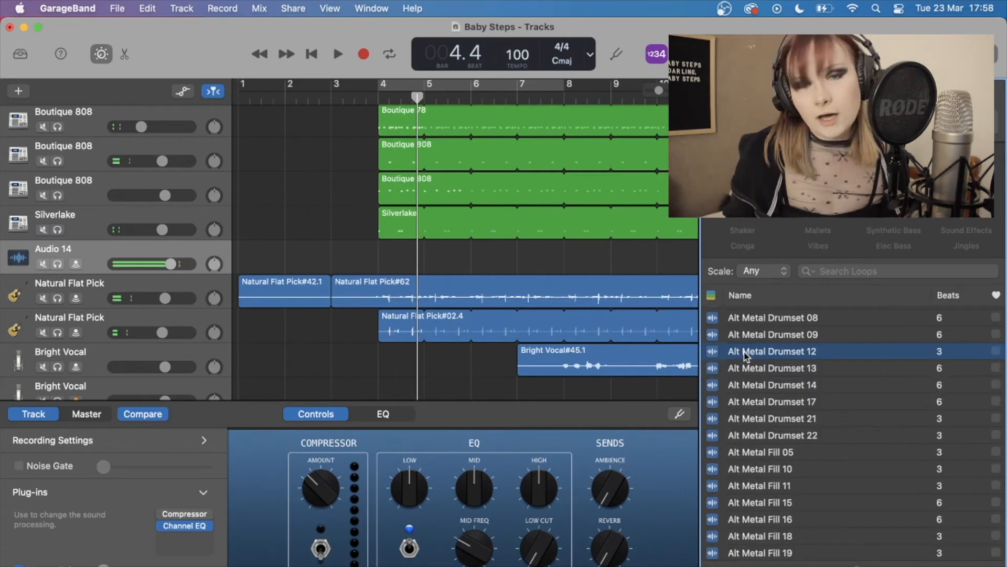
Audition Alt Metal Drumset loops 21, 17 and 14, and place Alt Metal Drumset 14 on the new audio track in bar 4.
left_click(758, 419)
left_click(754, 402)
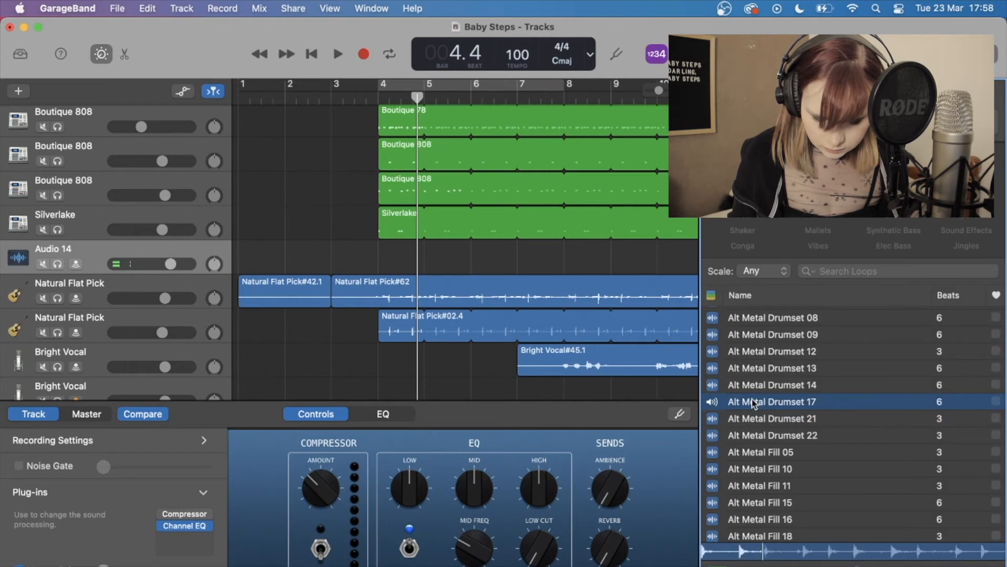
left_click(754, 388)
key("space")
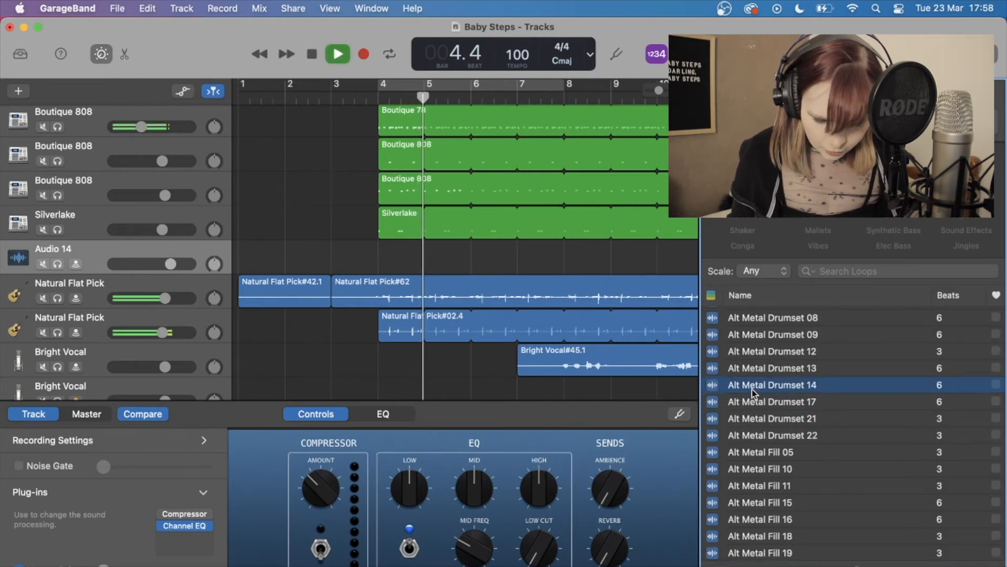
left_click_drag(753, 392, 409, 259)
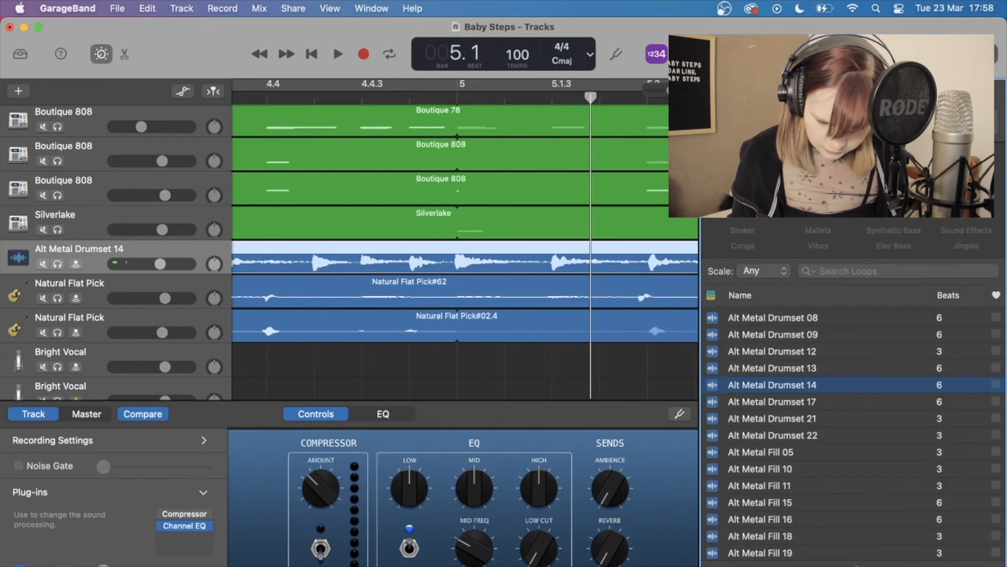
Close the loop browser, split the Alt Metal Drumset 14 region after its first hit and delete the remainder.
left_click(988, 54)
scroll(544, 258, "left", 10)
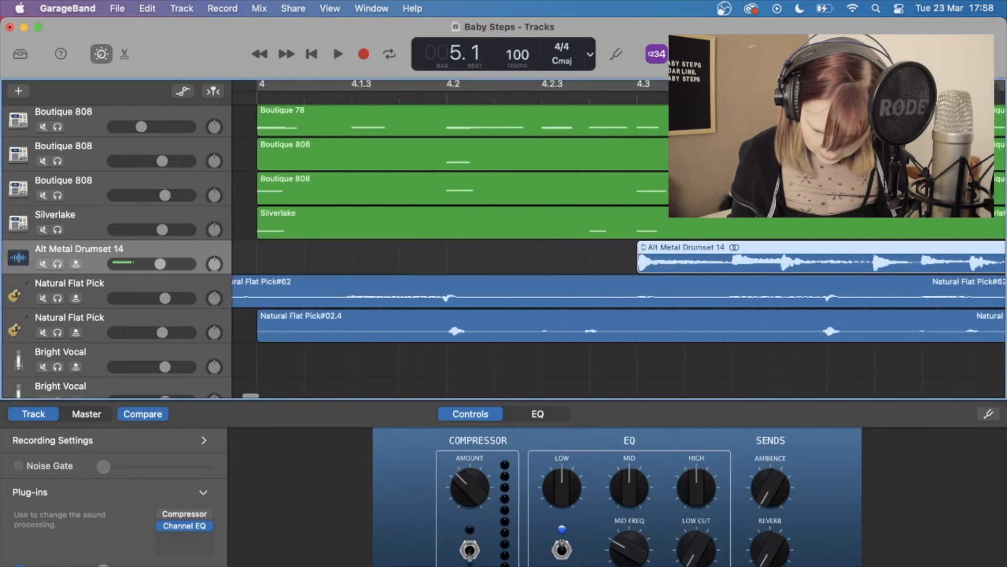
left_click(724, 99)
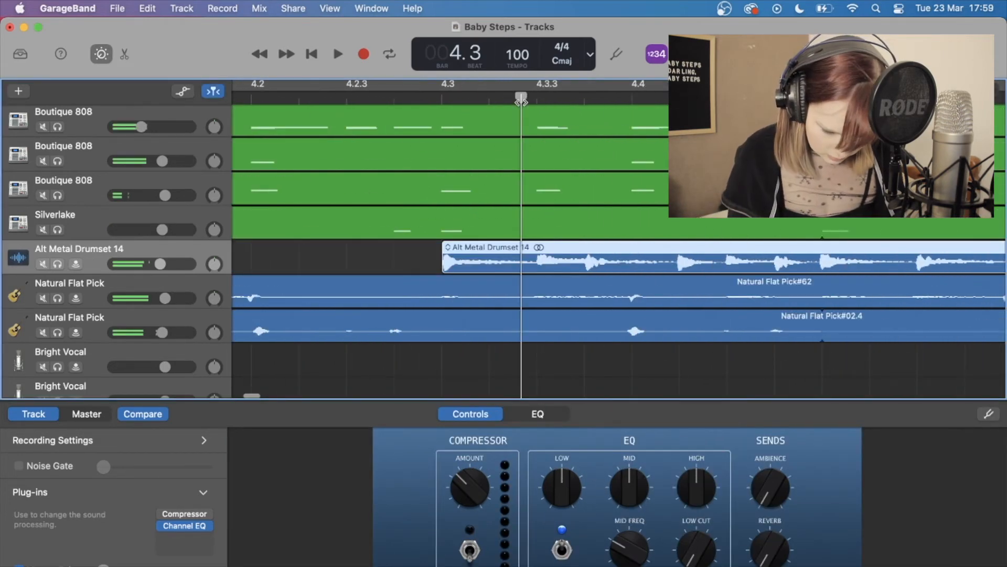
key("super+t")
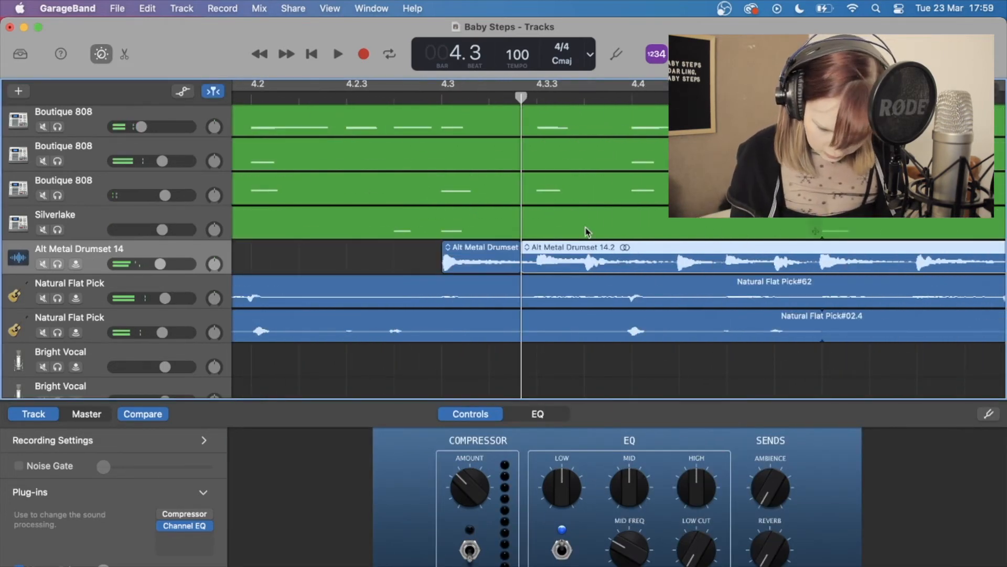
key("Delete")
Extend the end of the trimmed drum hit region slightly and play it back.
left_click_drag(525, 266, 537, 266)
key("space")
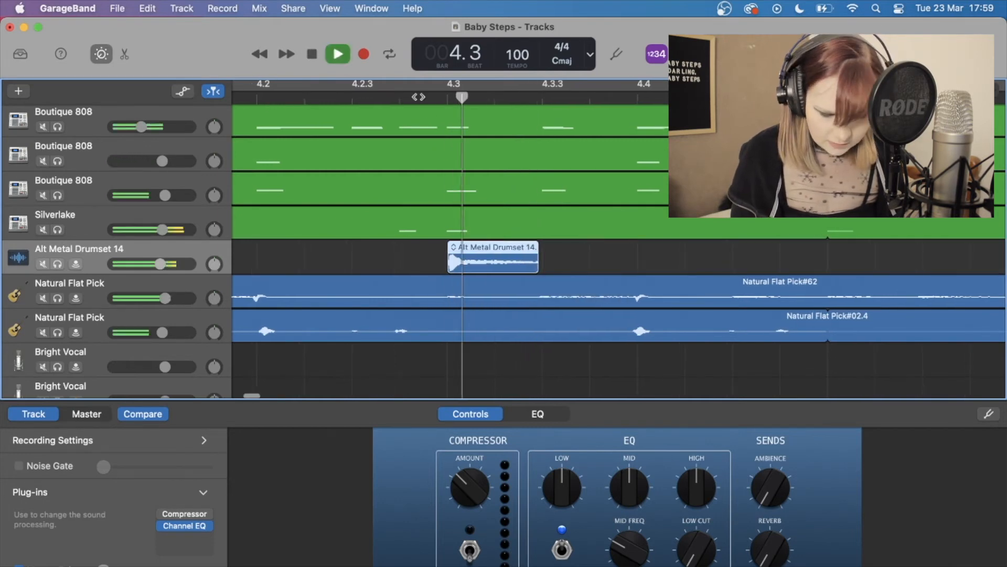
left_click(345, 95)
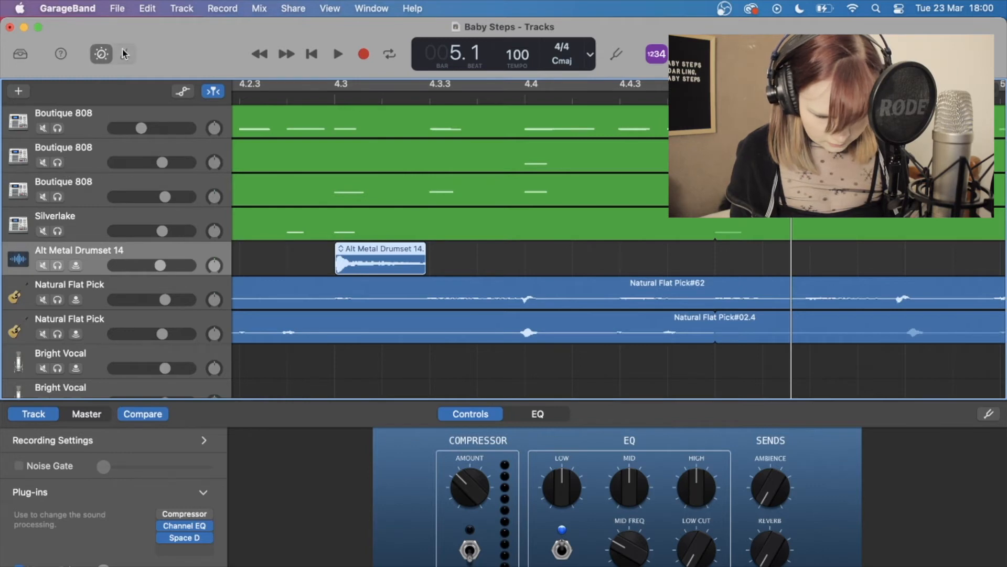
Turn on Reverse Playback for the trimmed Alt Metal Drumset 14 region and play it in bar 4.
left_click(125, 53)
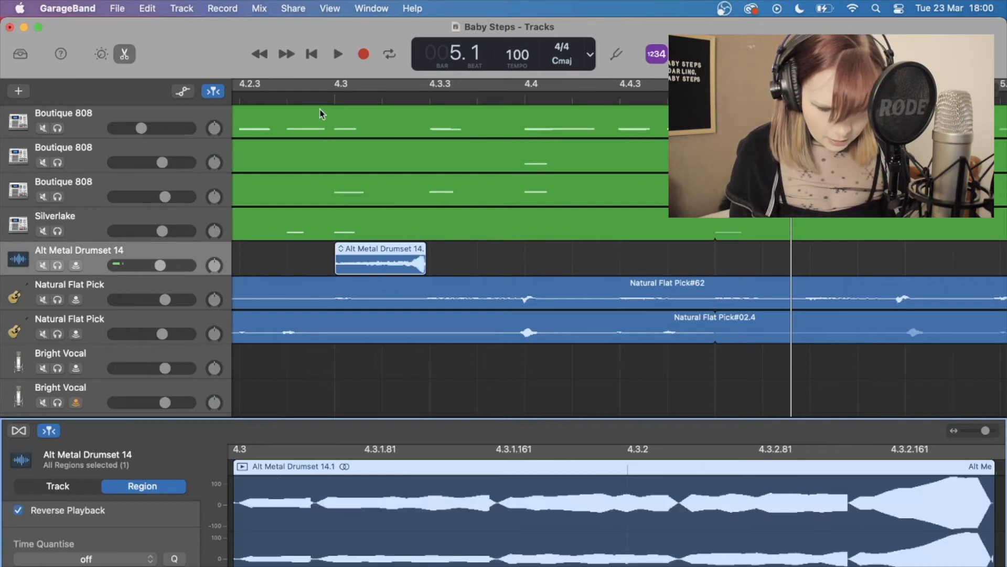
left_click(303, 99)
key("space")
key("space")
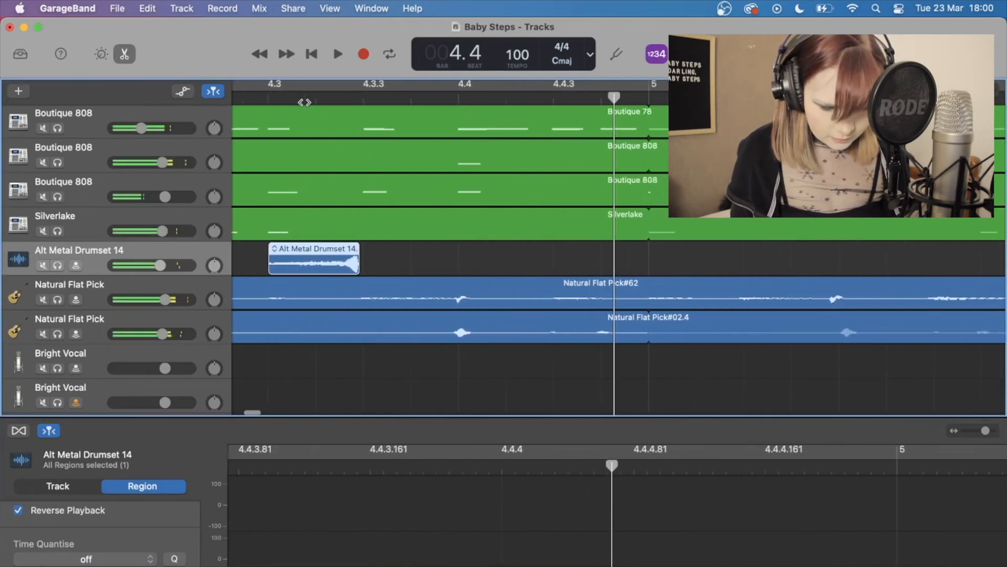
Replay the reversed drum hit and move its region to 7.4.3, just before bar 8.
key("space")
key("space")
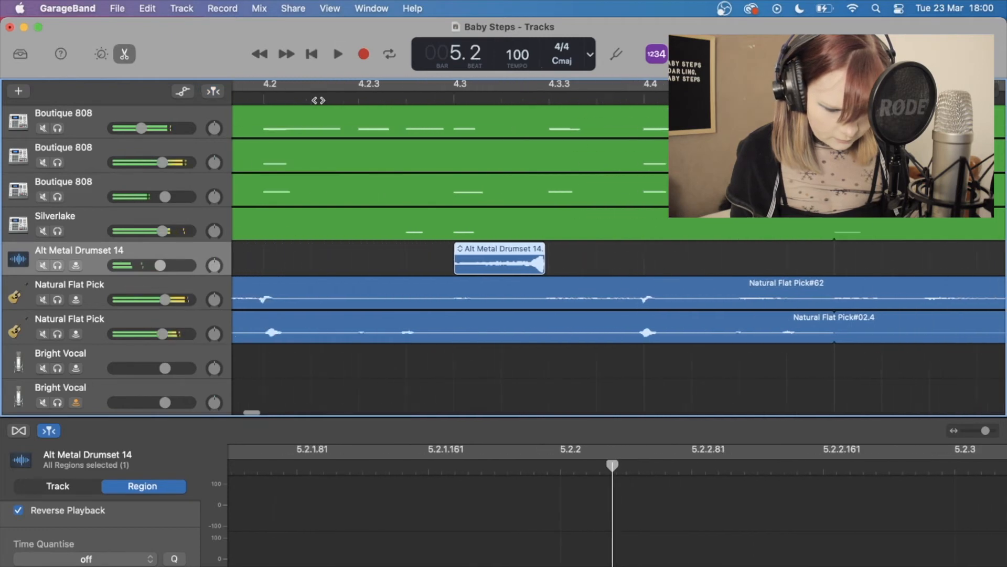
left_click(366, 101)
key("space")
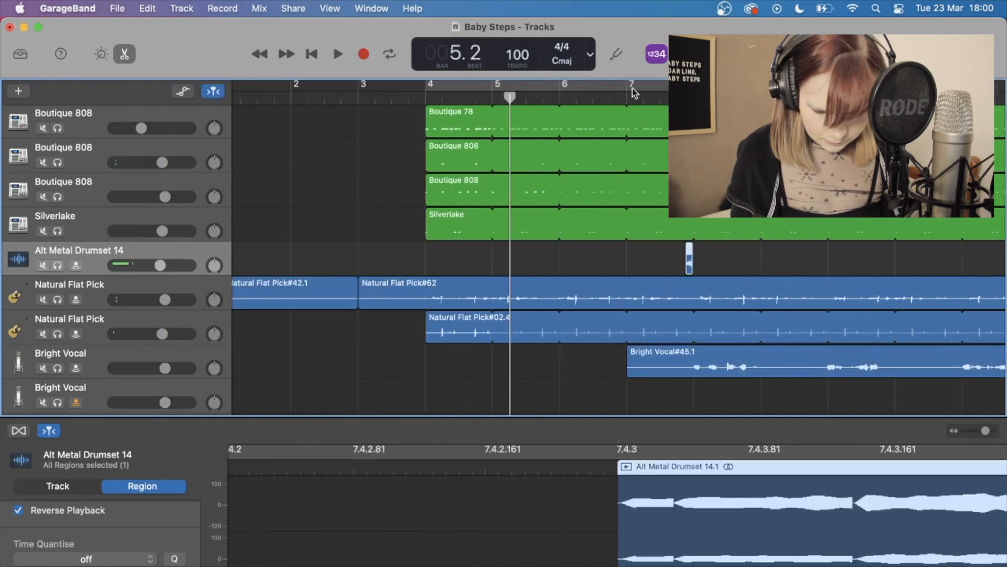
Play from bar 7 to hear the reversed drum hit lead into bar 8.
left_click(633, 93)
key("space")
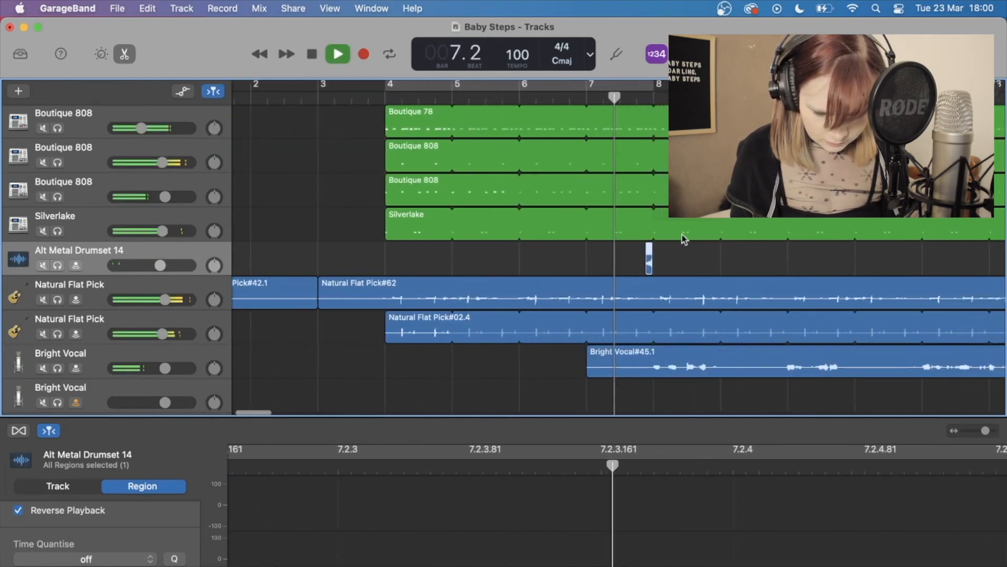
key("space")
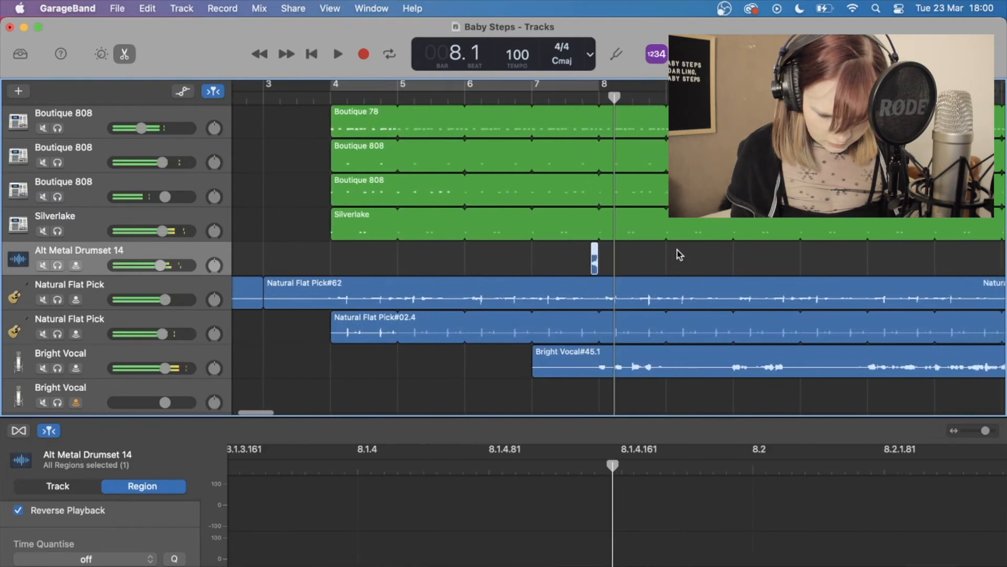
Look over the project's tracks, reopen the loop browser and browse the loops from Alt Metal Fill to Austin.
scroll(678, 249, "down", 10)
scroll(678, 249, "down", 10)
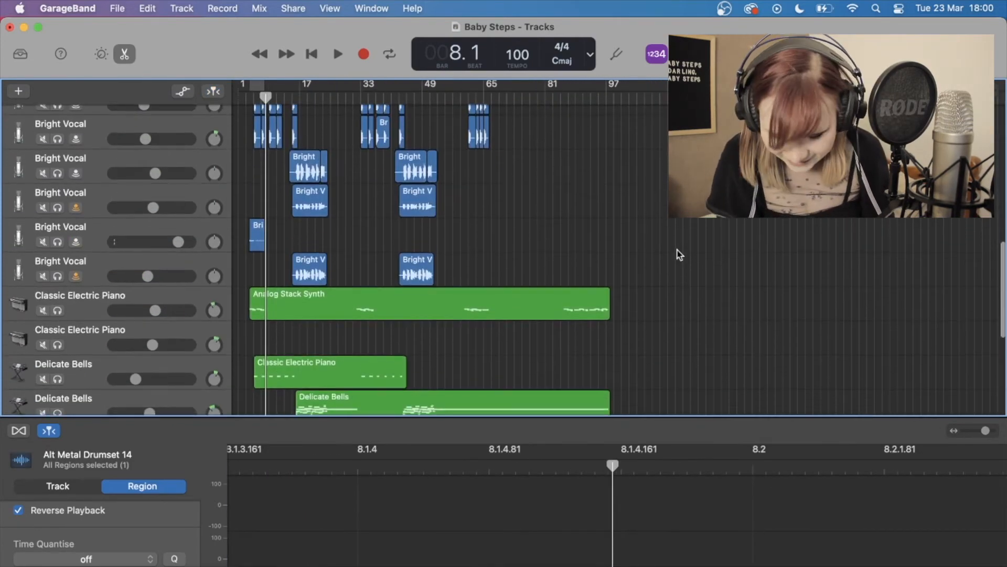
scroll(678, 250, "up", 10)
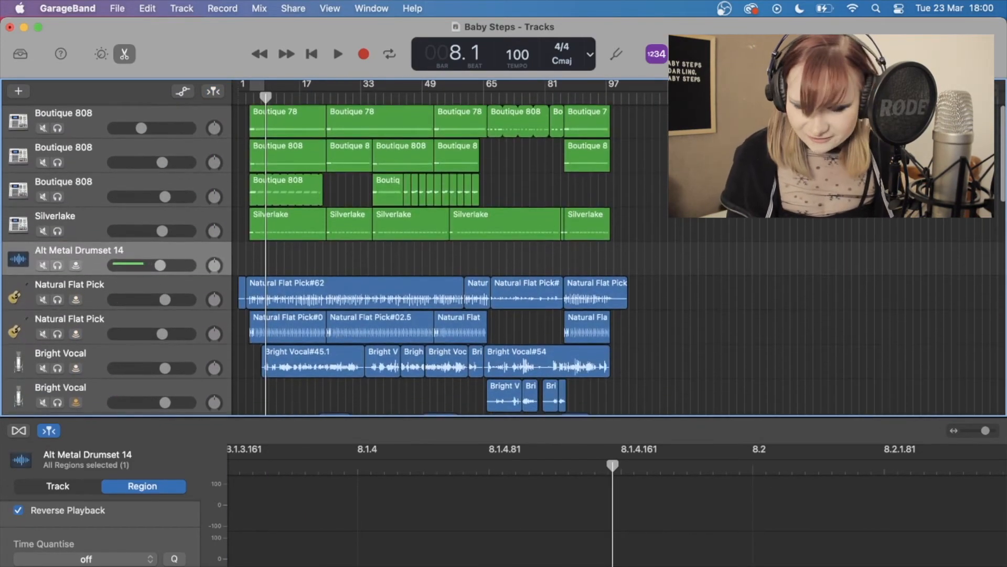
key("o")
scroll(881, 481, "down", 5)
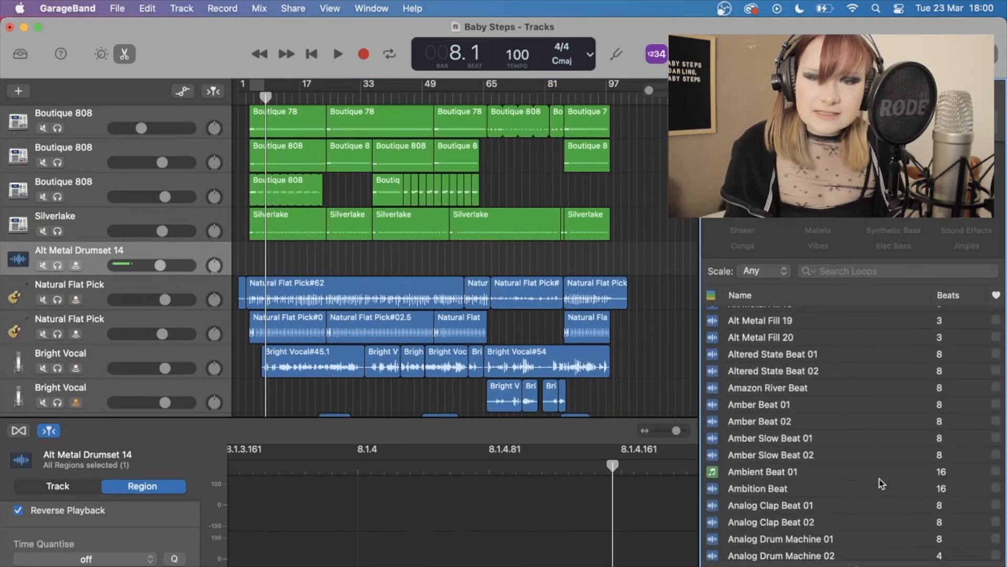
scroll(879, 480, "down", 10)
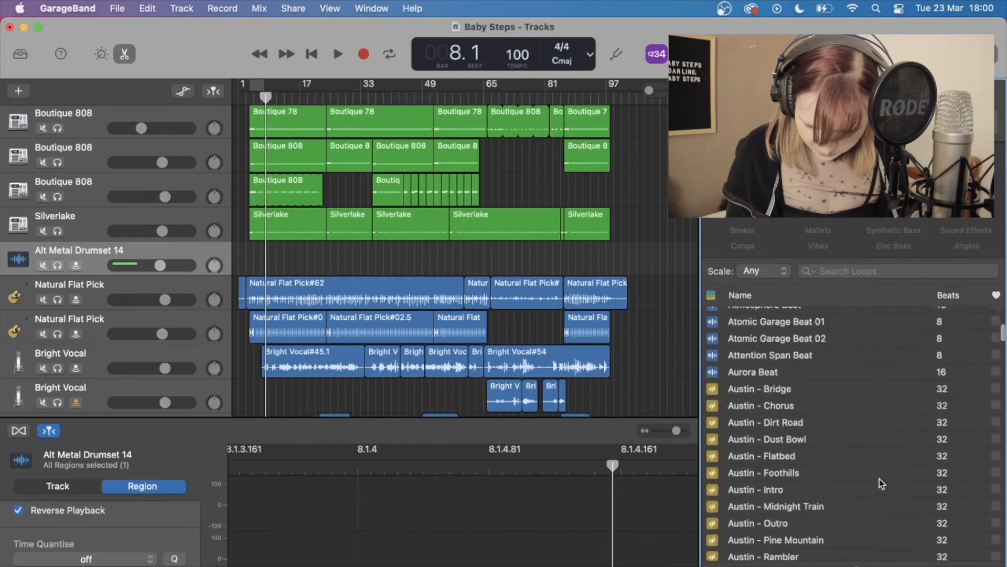